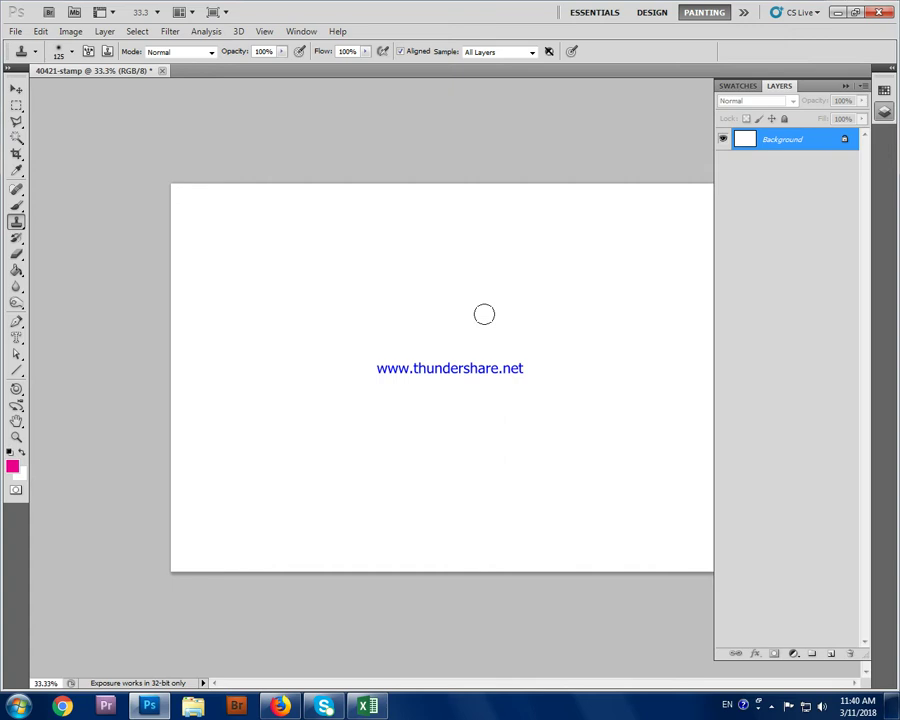
Bring up the Open dialog over the 40421-stamp document to browse the Camera folder.
key("ctrl+o")
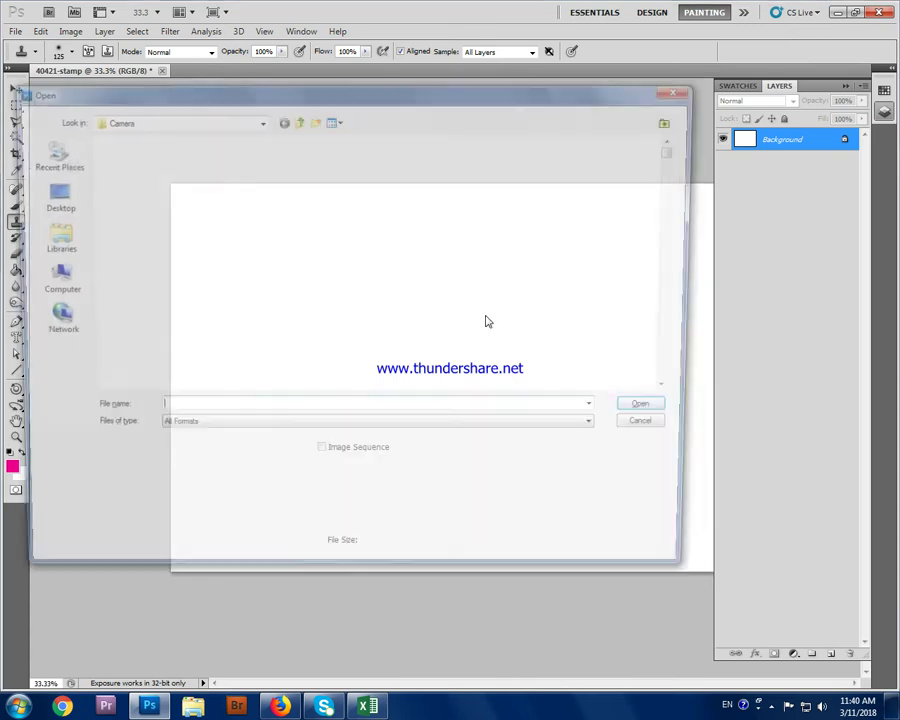
Open 20180302_045154-1.jpg from the Camera folder as its own document.
left_click_drag(680, 150, 695, 395)
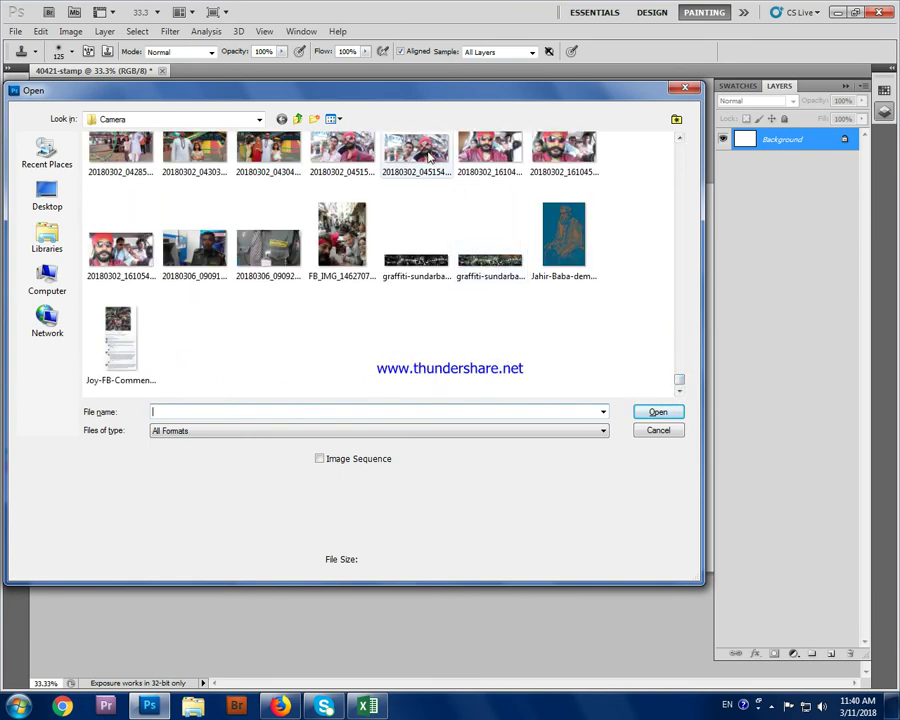
left_click(430, 152)
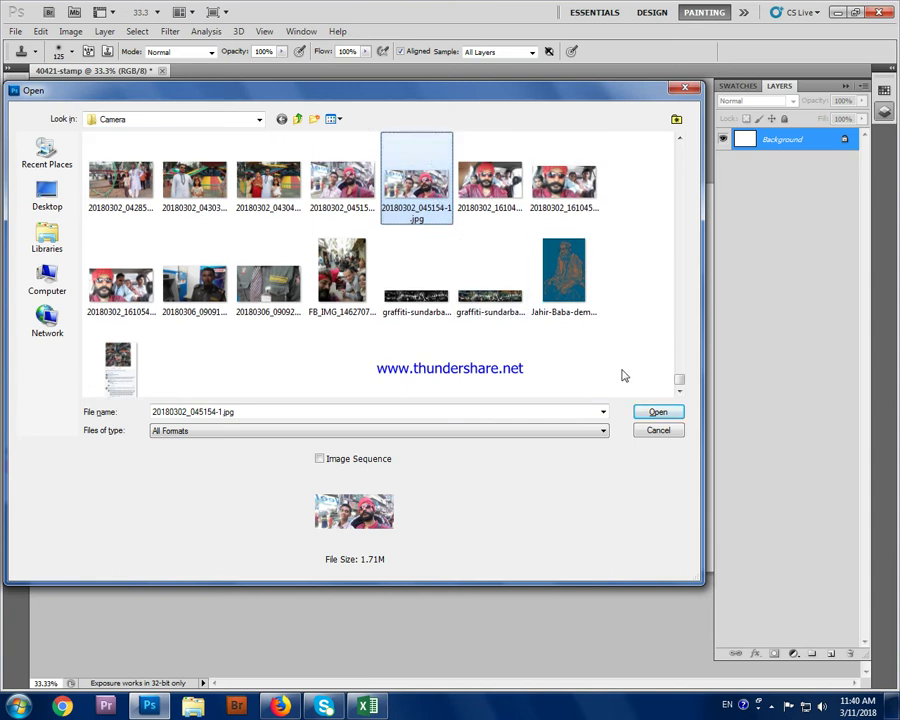
left_click(659, 411)
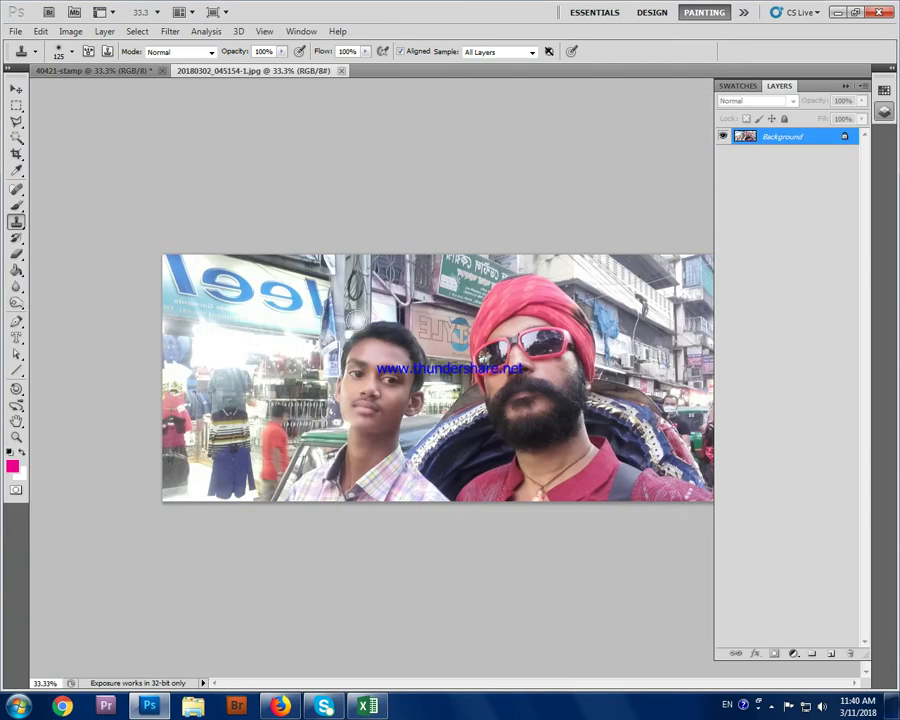
Copy the area of the street photo showing both people and paste it into 40421-stamp as Layer 1.
key("m")
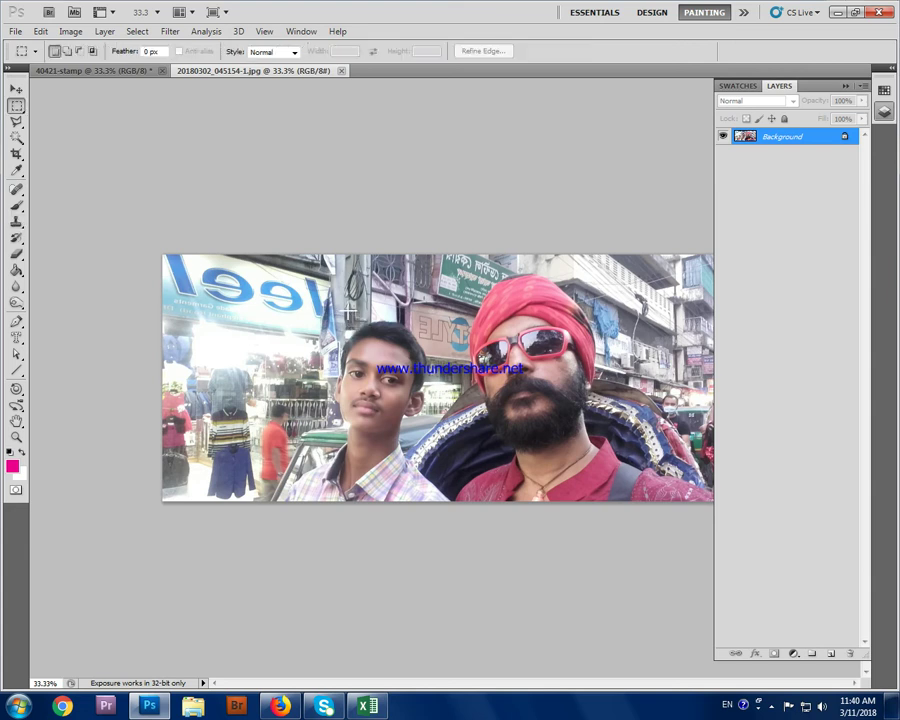
left_click_drag(330, 343, 646, 522)
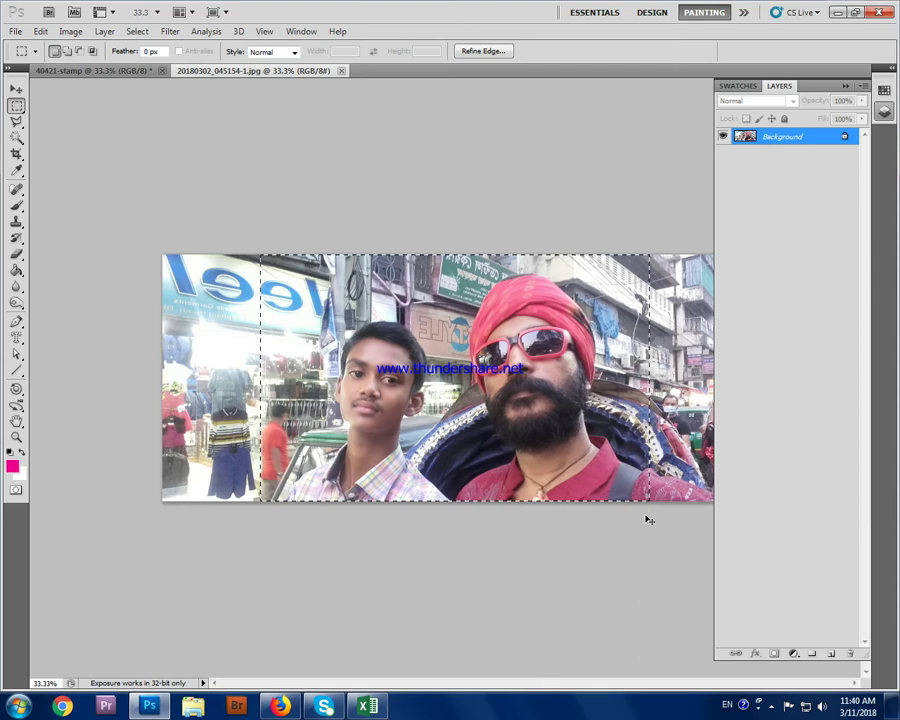
left_click(133, 72)
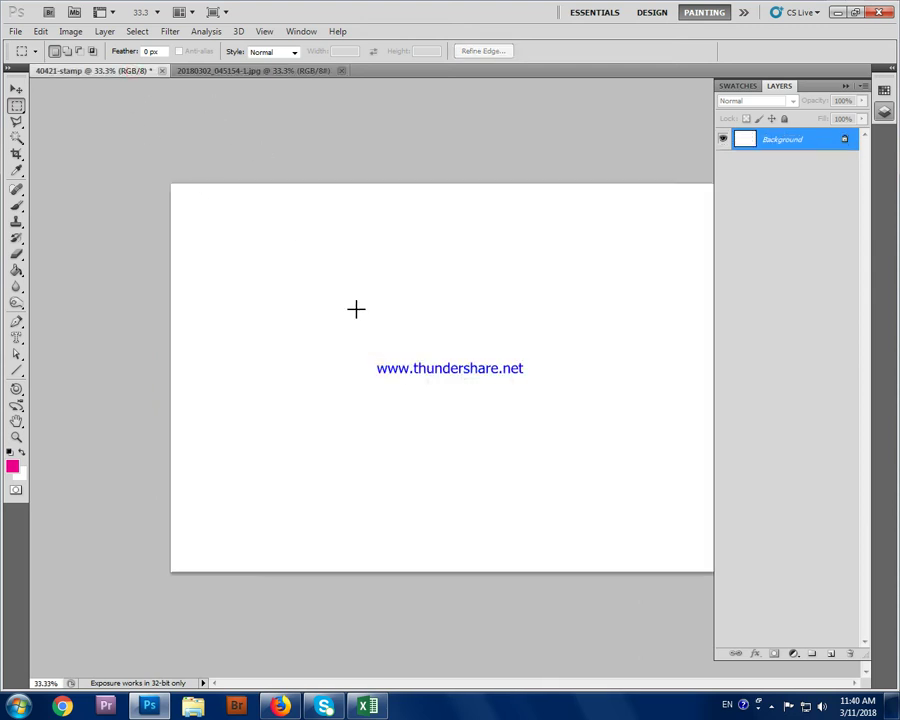
key("ctrl+v")
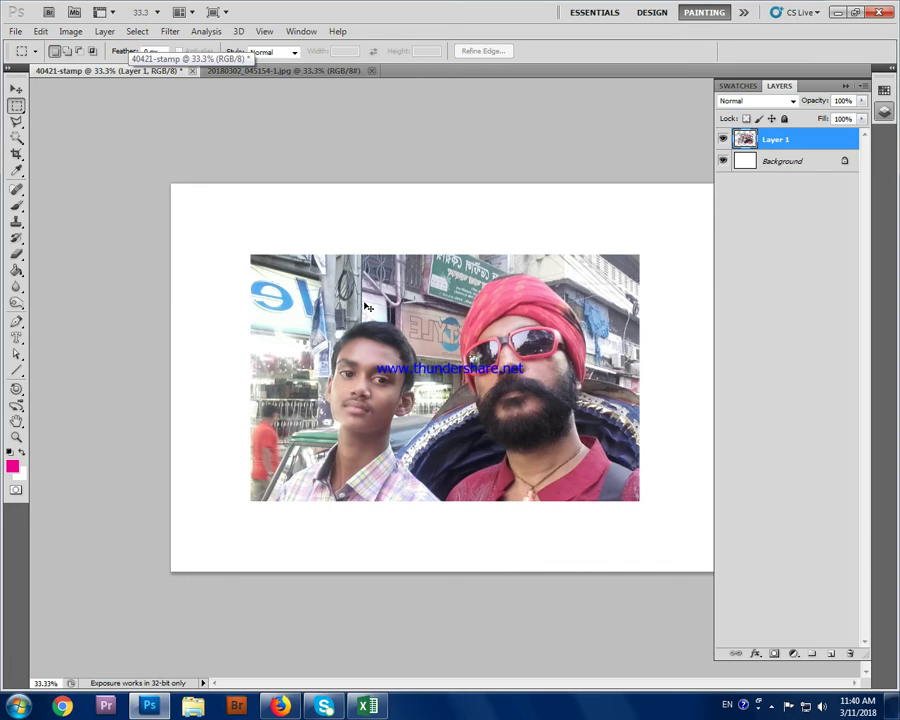
Scale and reposition Layer 1's photo with Free Transform until it covers the 40421-stamp canvas.
key("ctrl+t")
left_click_drag(252, 258, 179, 195)
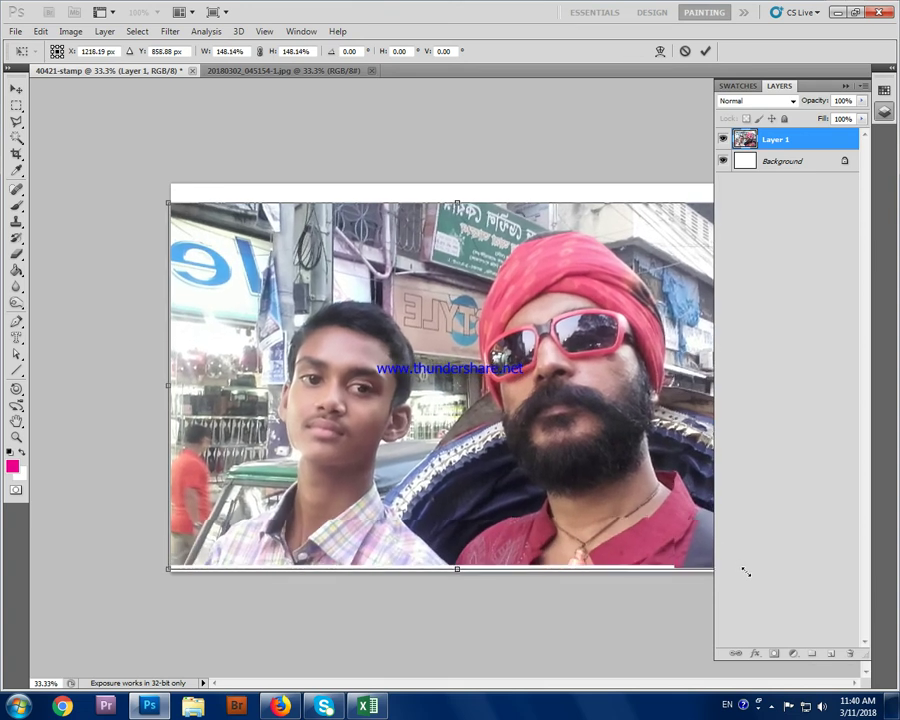
left_click_drag(640, 503, 749, 578)
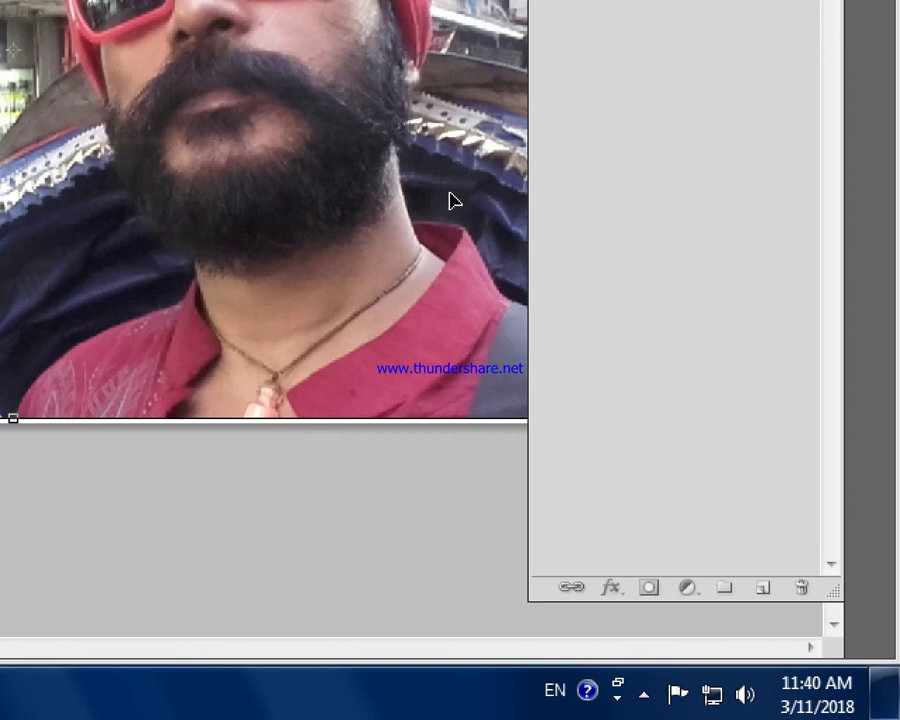
key("ctrl+z")
mouse_move(447, 188)
left_mouse_down()
mouse_move(167, 91)
mouse_move(172, 80)
left_mouse_up()
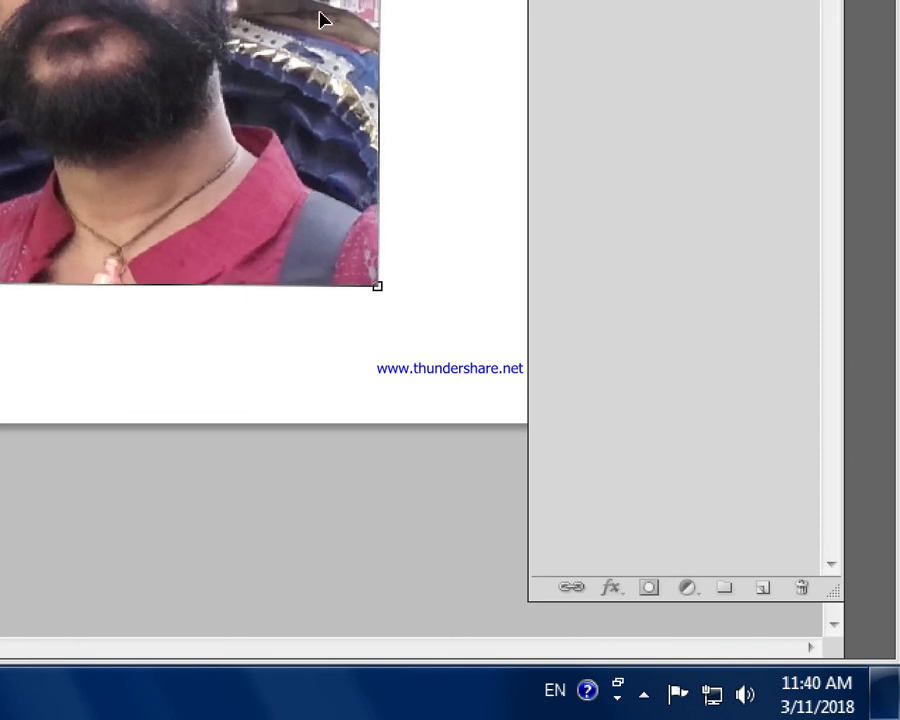
left_click_drag(15, 11, 1, 1)
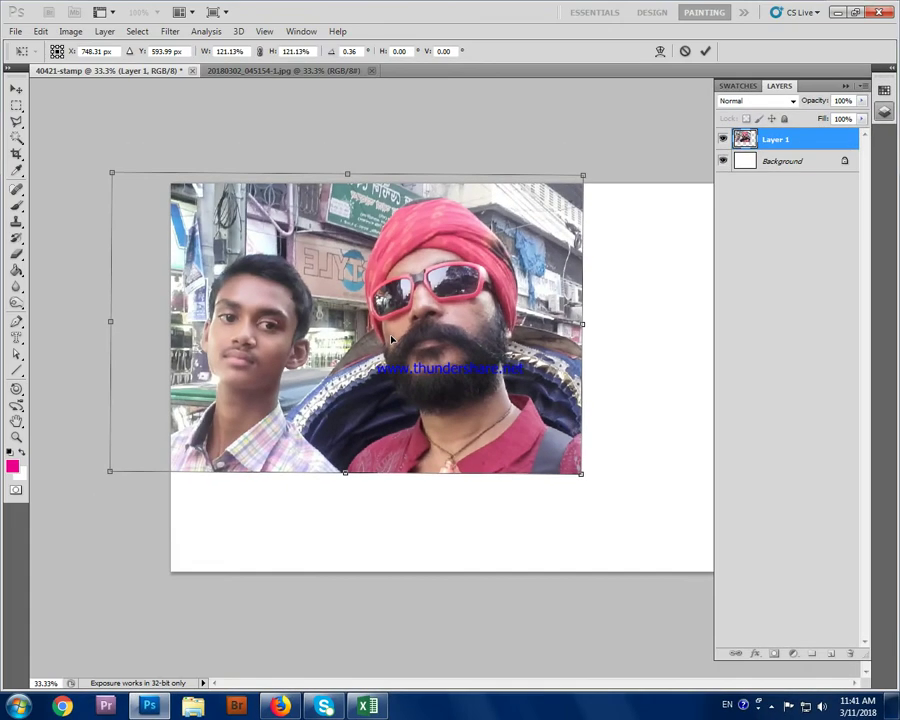
left_click_drag(266, 329, 326, 342)
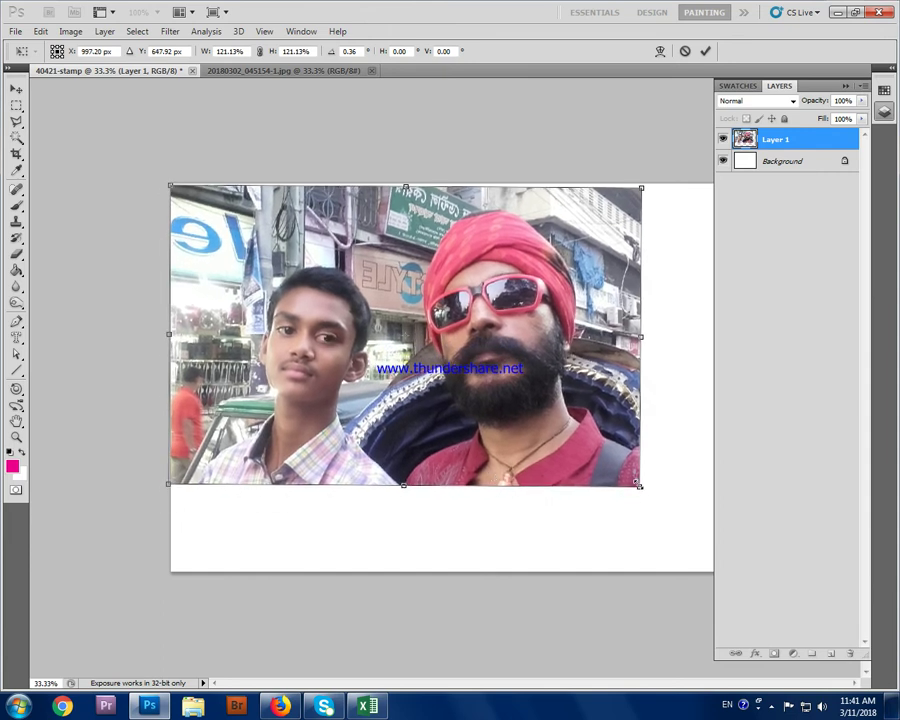
left_click_drag(636, 483, 732, 574)
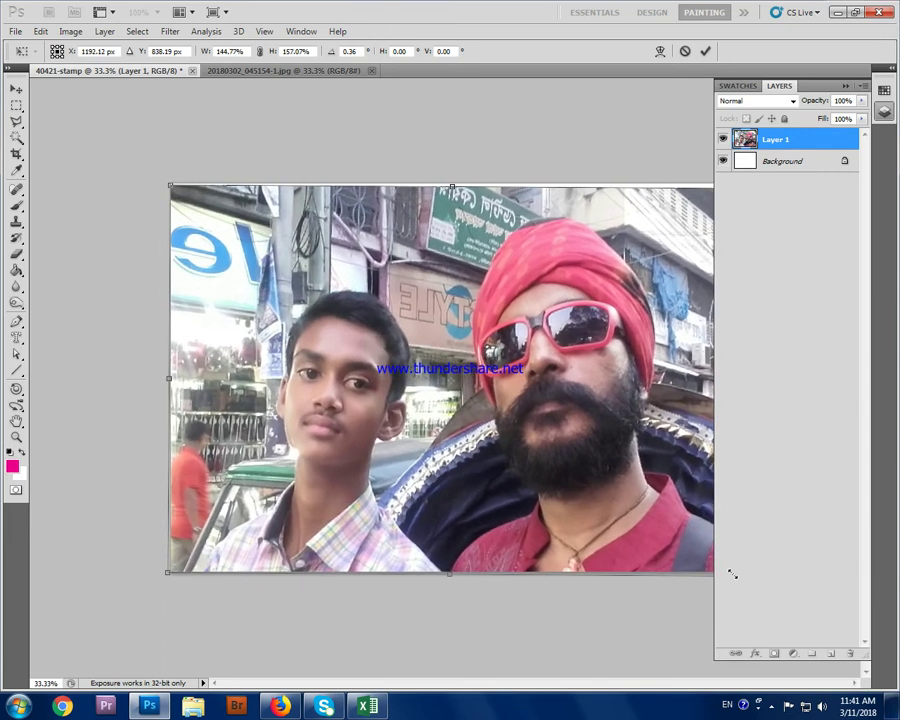
key("Return")
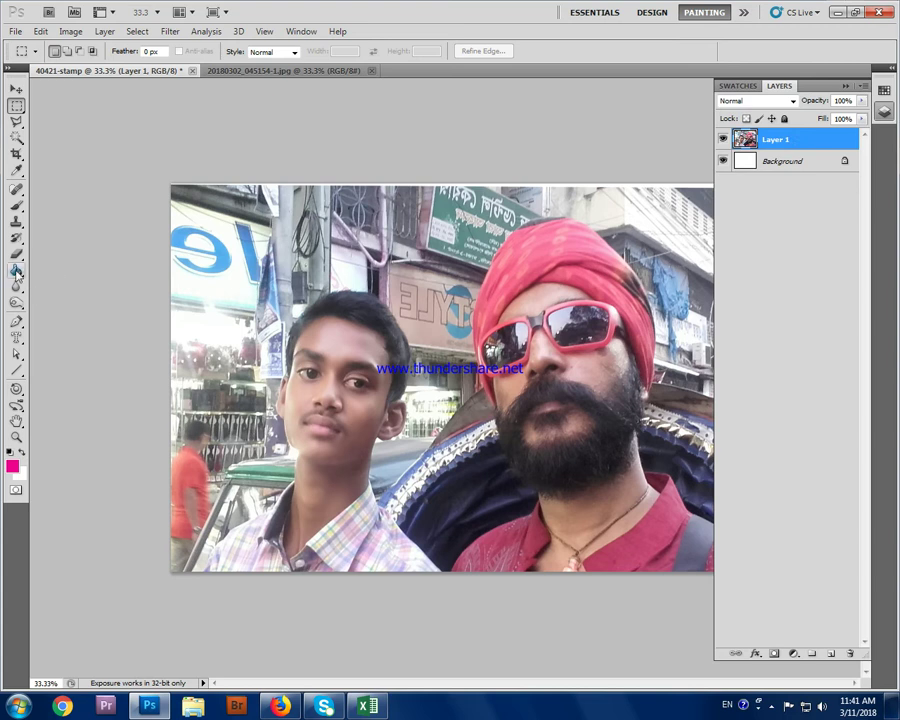
Clone the man's dark moustache onto the boy's upper lip with the Clone Stamp, undoing a stray stroke.
left_click(16, 222)
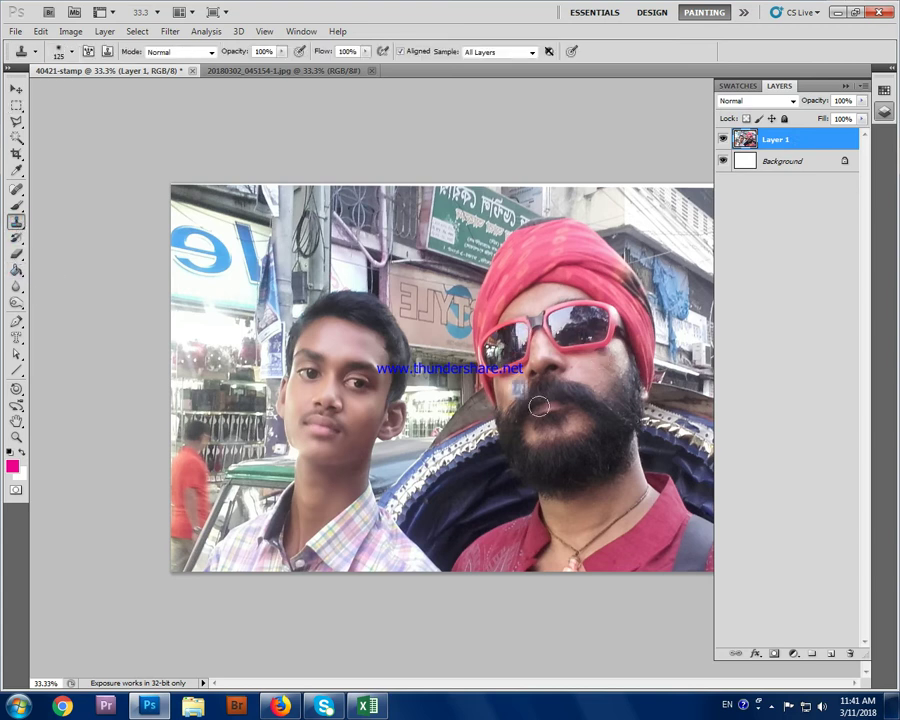
left_click_drag(540, 410, 547, 385)
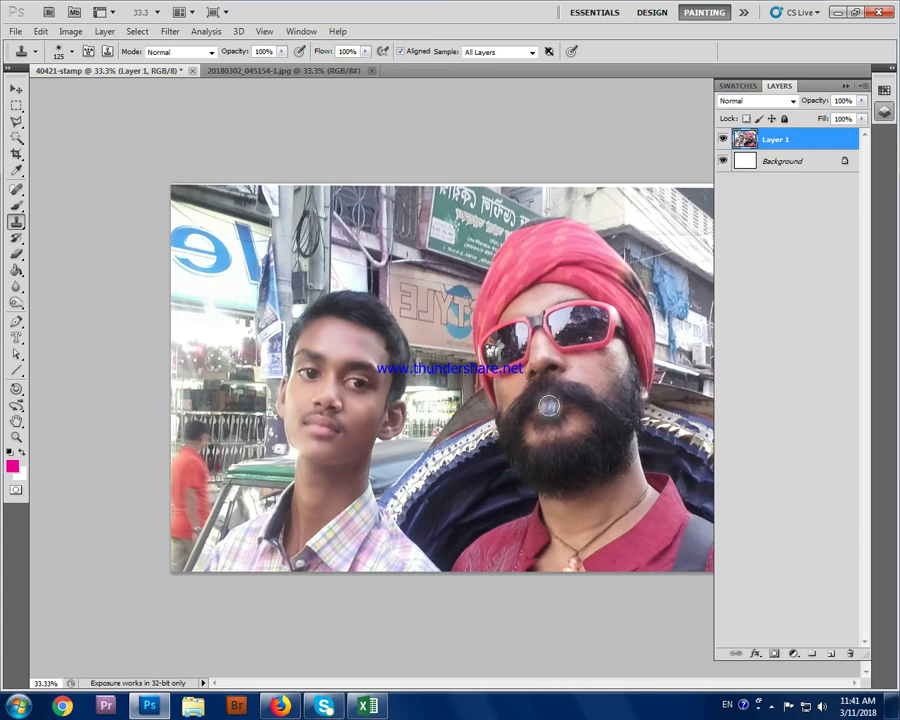
key("ctrl+z")
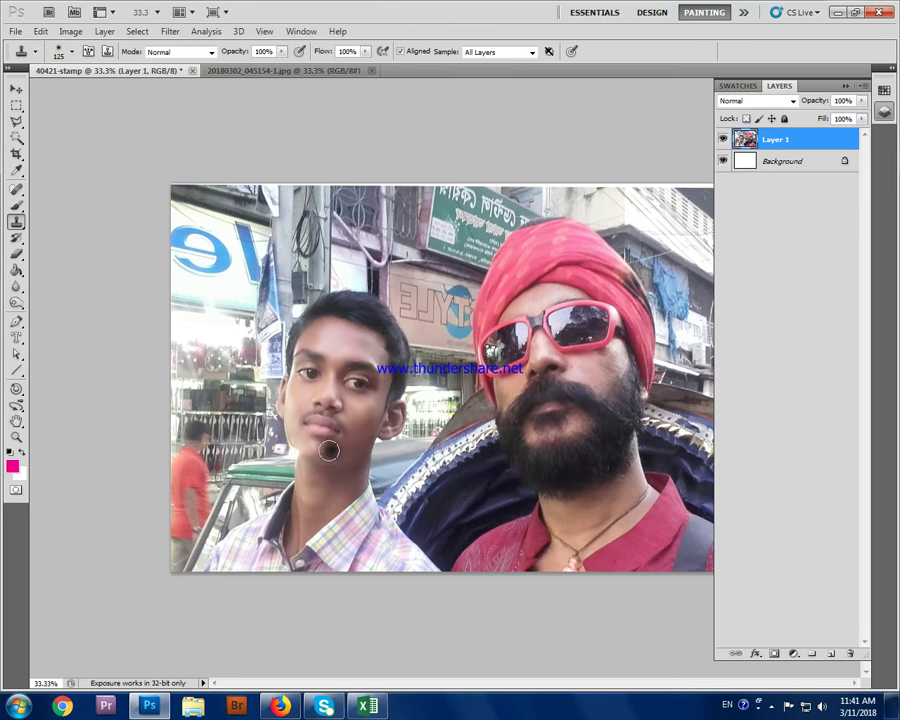
mouse_move(313, 439)
left_mouse_down()
mouse_move(332, 436)
mouse_move(312, 400)
left_mouse_up()
left_click(73, 54)
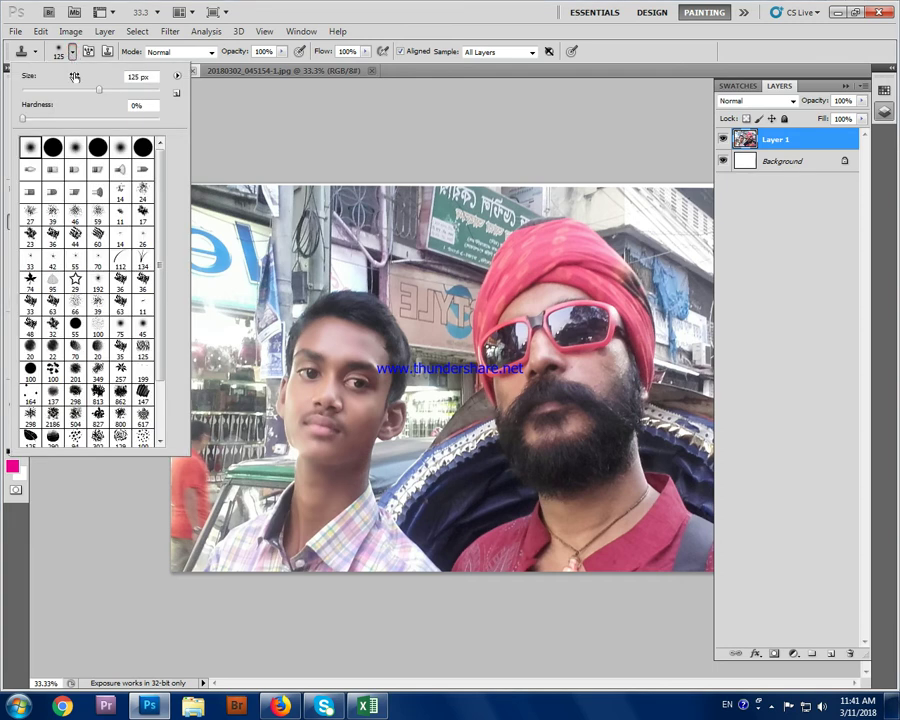
Enlarge the clone brush to about 189 px and clone the man's beard and moustache over the boy's chin and lip.
mouse_move(103, 93)
left_mouse_down()
mouse_move(145, 93)
mouse_move(70, 93)
left_mouse_up()
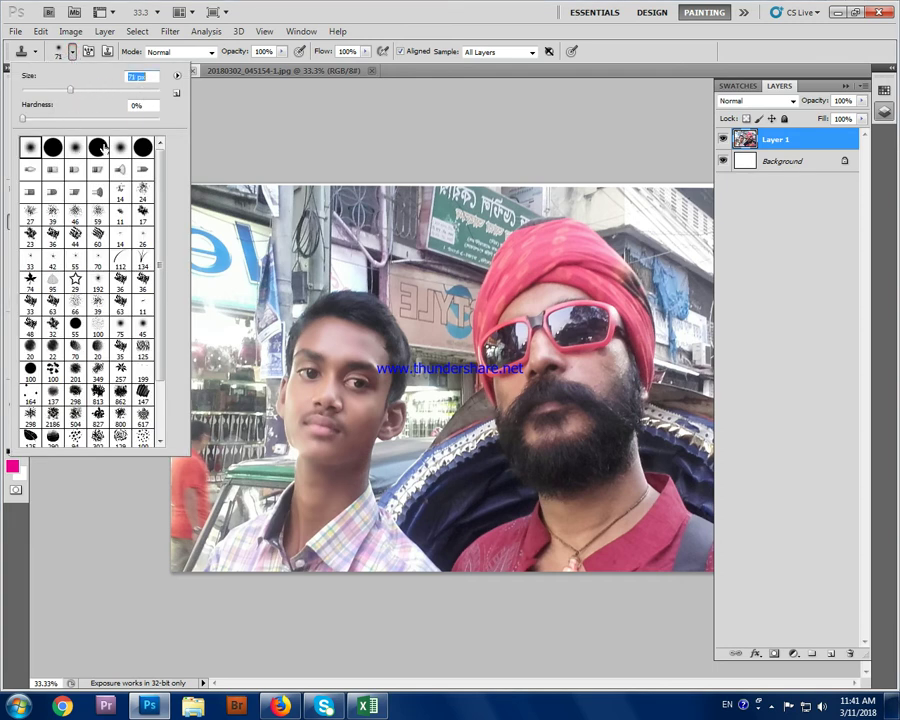
left_click_drag(70, 93, 121, 93)
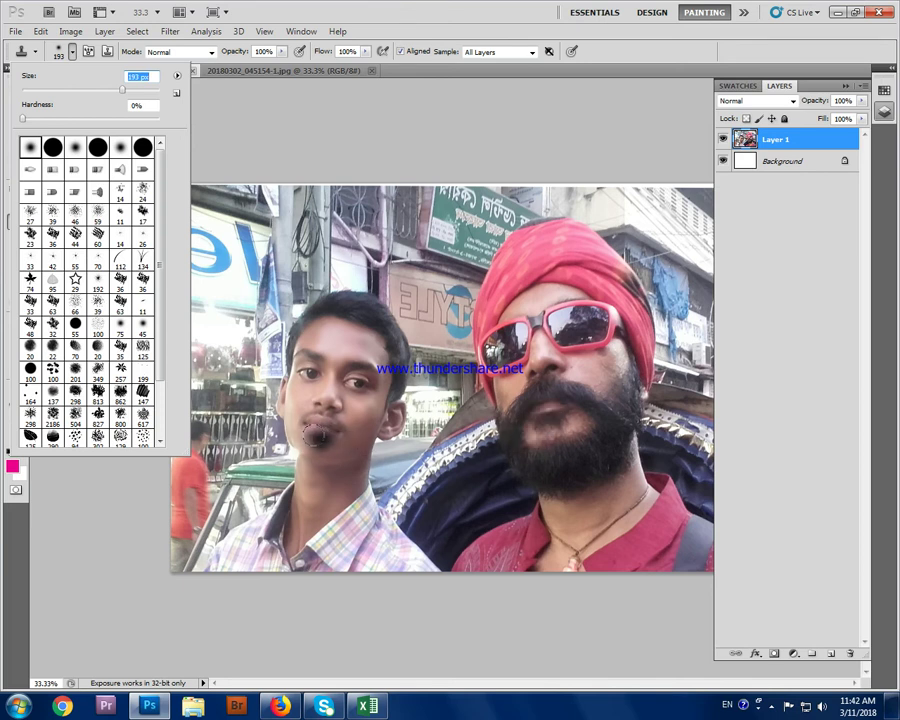
key("Return")
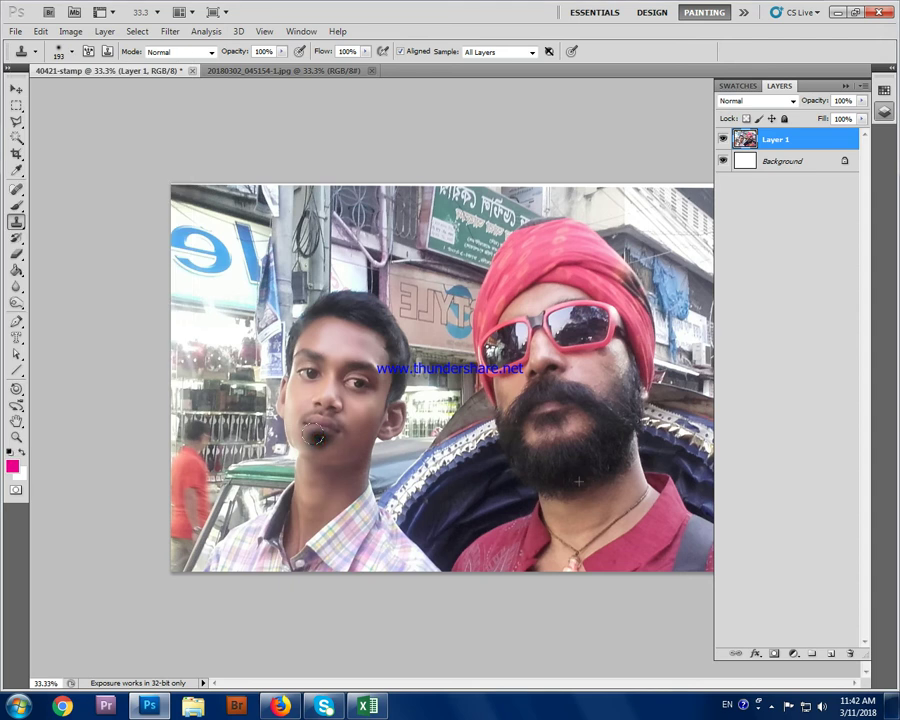
mouse_move(314, 436)
left_mouse_down()
mouse_move(315, 457)
mouse_move(322, 452)
left_mouse_up()
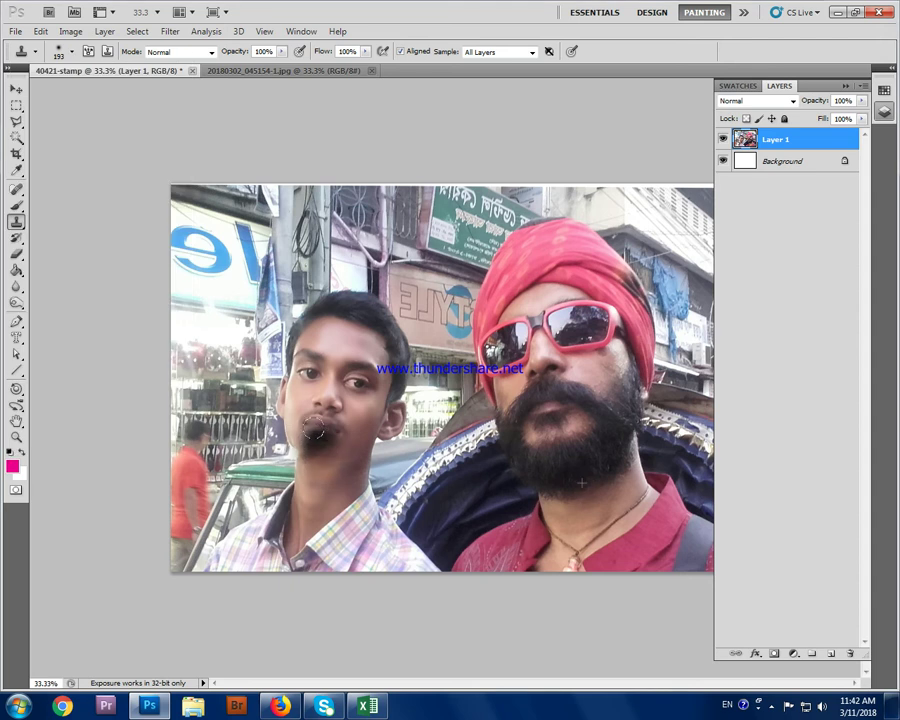
mouse_move(327, 452)
left_mouse_down()
mouse_move(340, 442)
mouse_move(346, 460)
mouse_move(296, 428)
mouse_move(287, 455)
mouse_move(334, 391)
mouse_move(361, 381)
mouse_move(263, 371)
mouse_move(266, 425)
mouse_move(245, 325)
mouse_move(306, 305)
mouse_move(165, 228)
mouse_move(176, 180)
mouse_move(215, 175)
mouse_move(244, 242)
left_mouse_up()
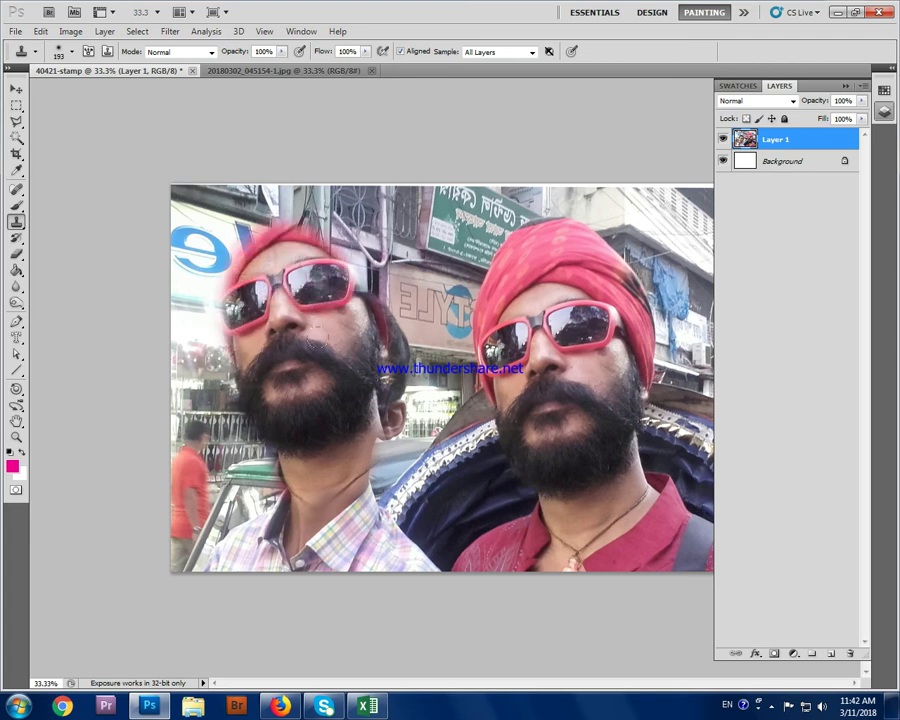
Clone turban red over the turban's right side and its dark upper-left edge.
left_click(73, 52)
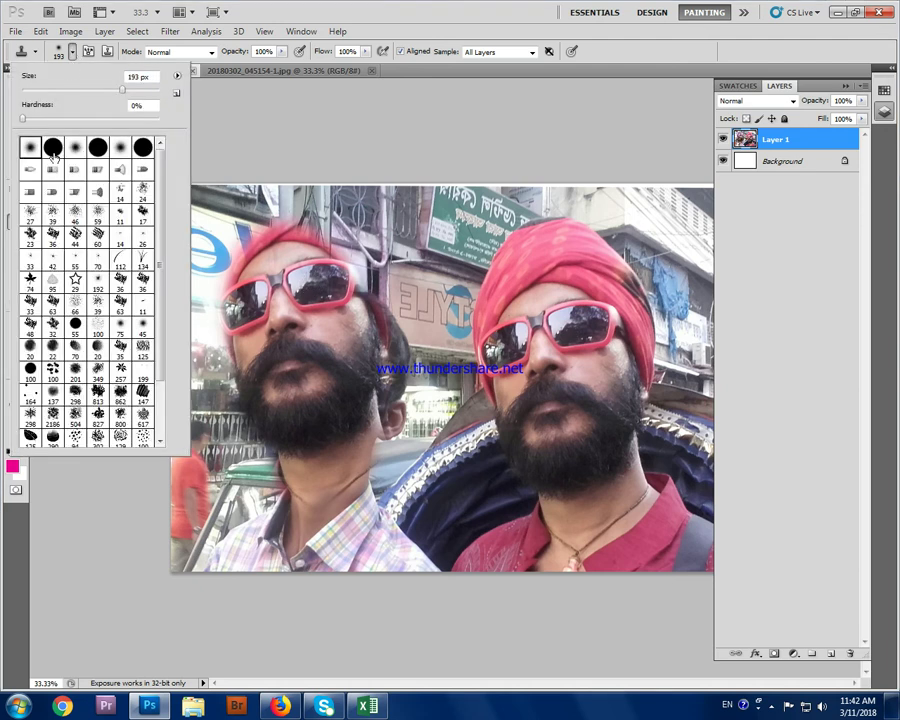
left_click(270, 222)
mouse_move(355, 255)
left_mouse_down()
mouse_move(352, 238)
mouse_move(306, 217)
left_mouse_up()
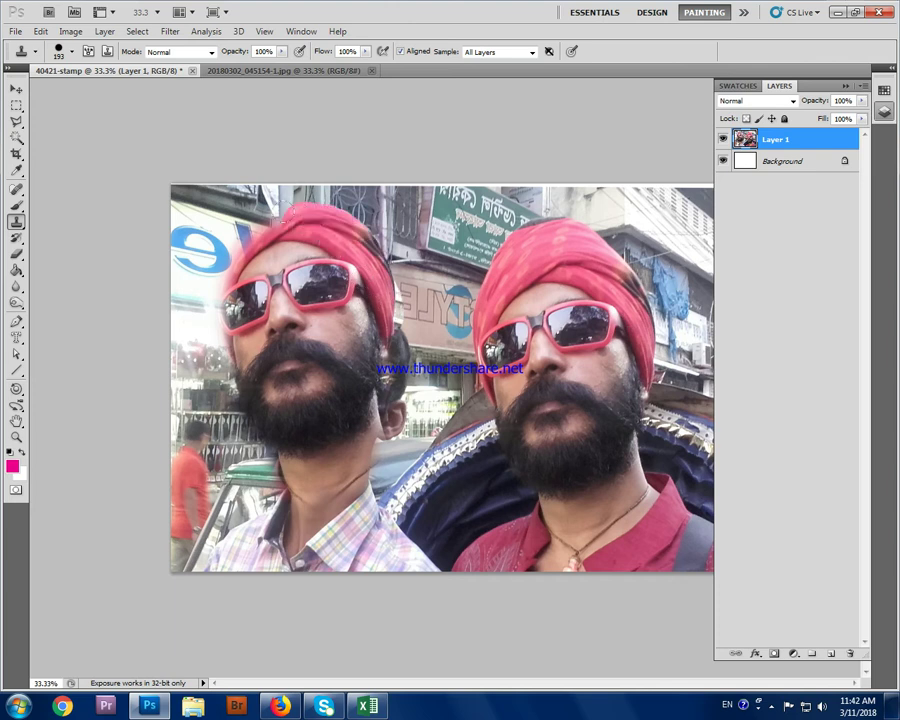
left_click(72, 52)
left_click(22, 117)
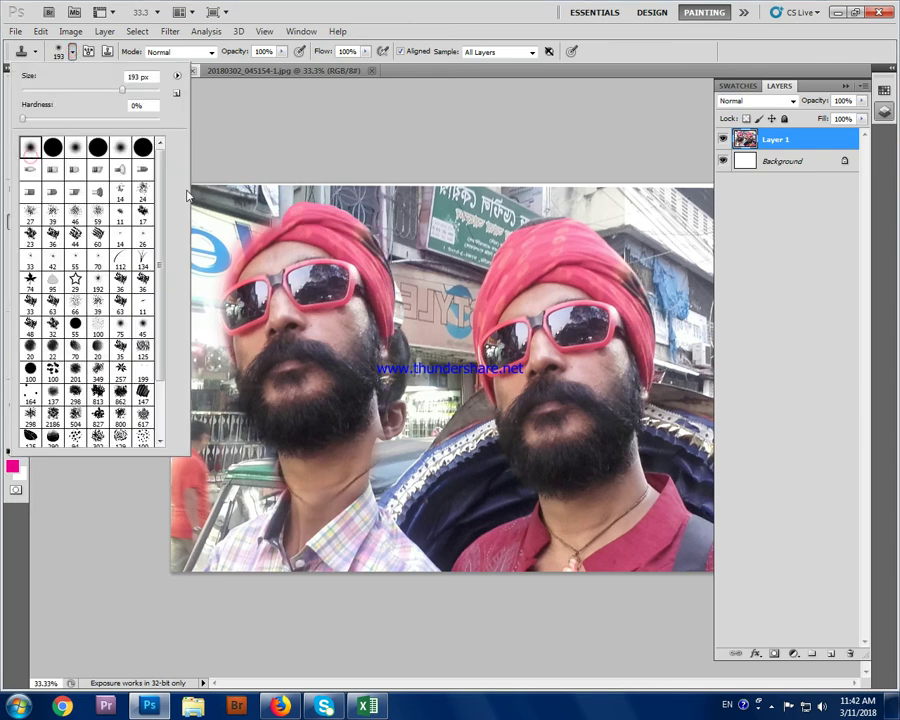
left_click(262, 255)
mouse_move(250, 222)
left_mouse_down()
mouse_move(296, 208)
mouse_move(213, 338)
left_mouse_up()
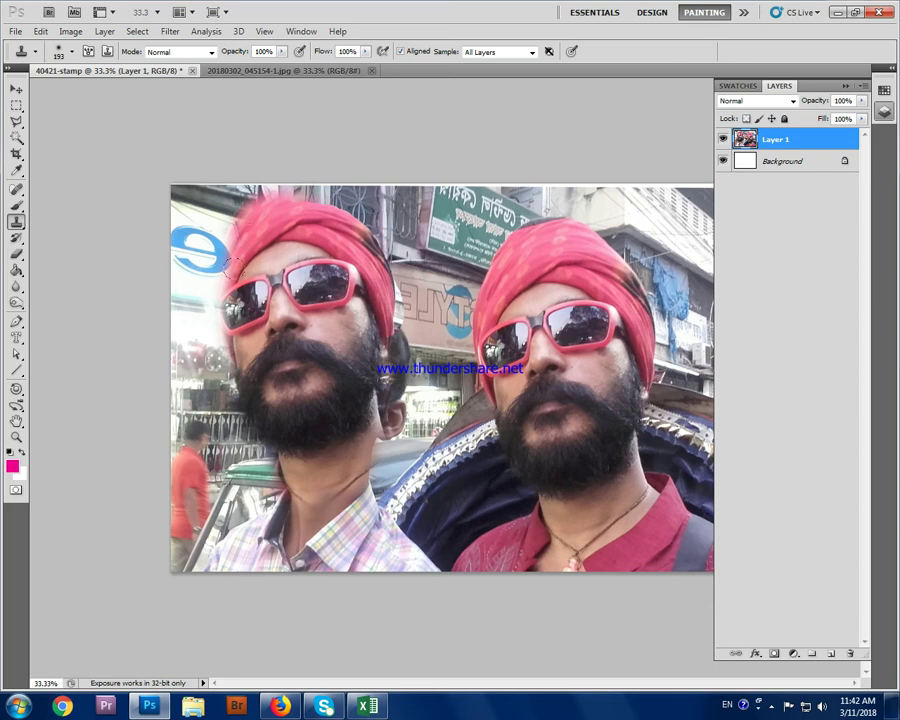
Resize the brush (19 px, then 116 px) and clone the man's neck and necklace over the collar.
left_click(58, 50)
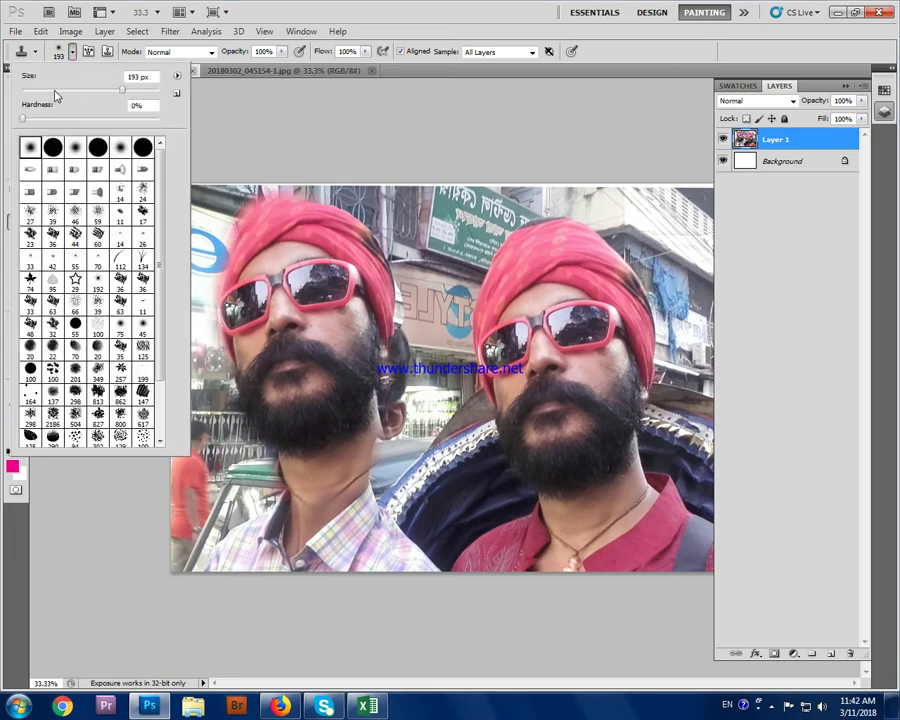
left_click_drag(123, 93, 35, 93)
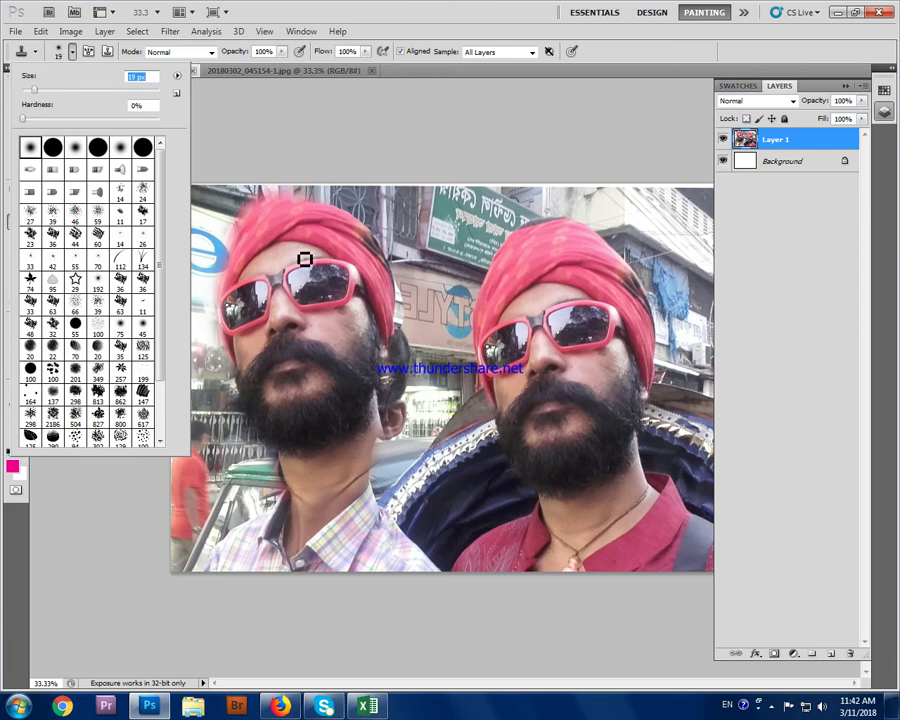
left_click(270, 254)
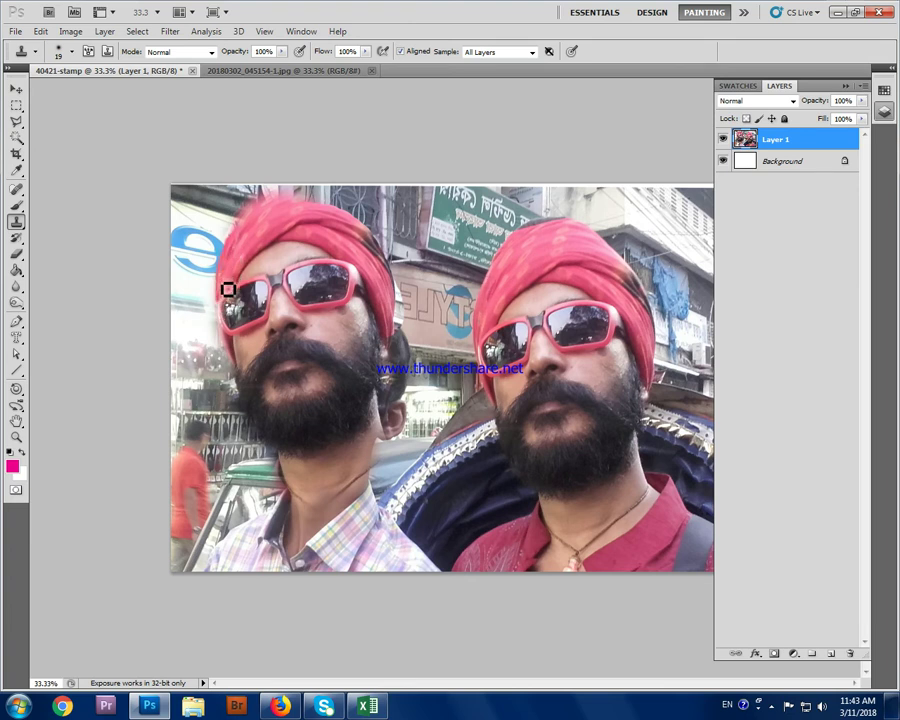
left_click(71, 51)
left_click_drag(70, 90, 96, 90)
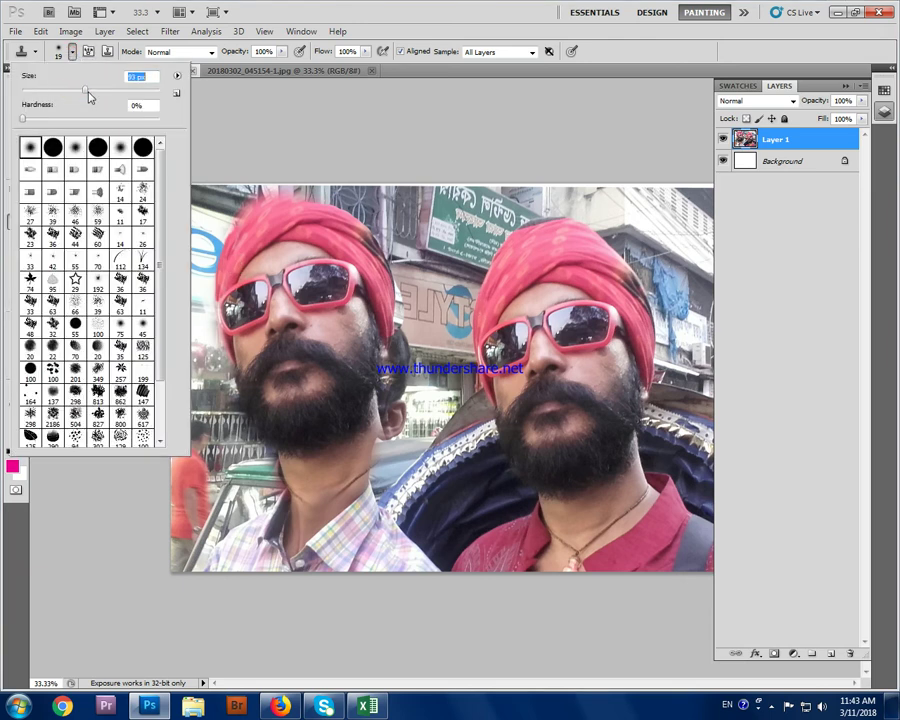
key("Return")
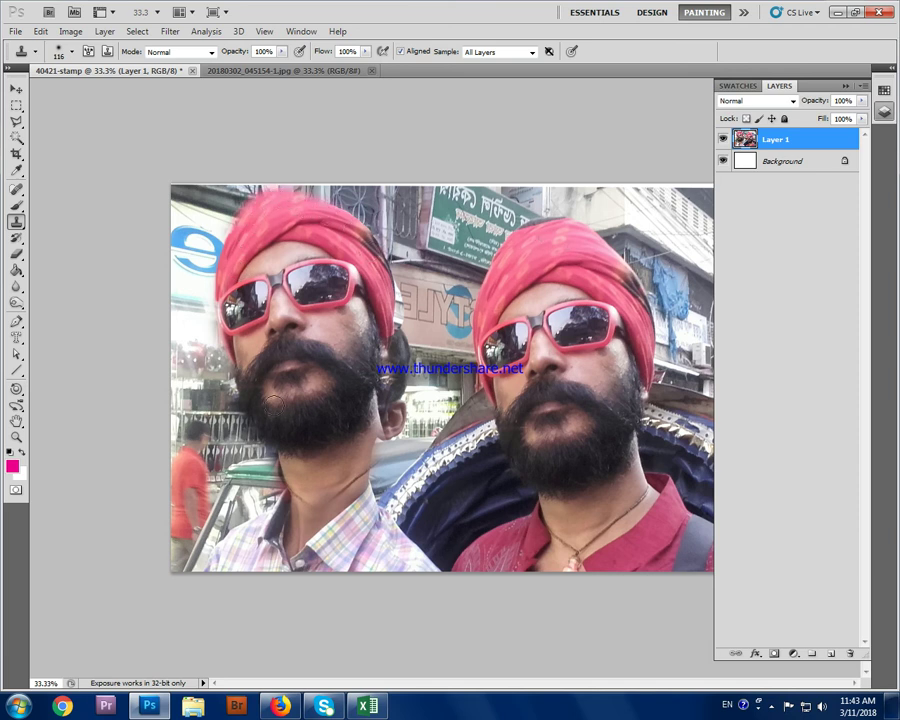
mouse_move(374, 447)
left_mouse_down()
mouse_move(297, 477)
mouse_move(304, 492)
mouse_move(330, 496)
left_mouse_up()
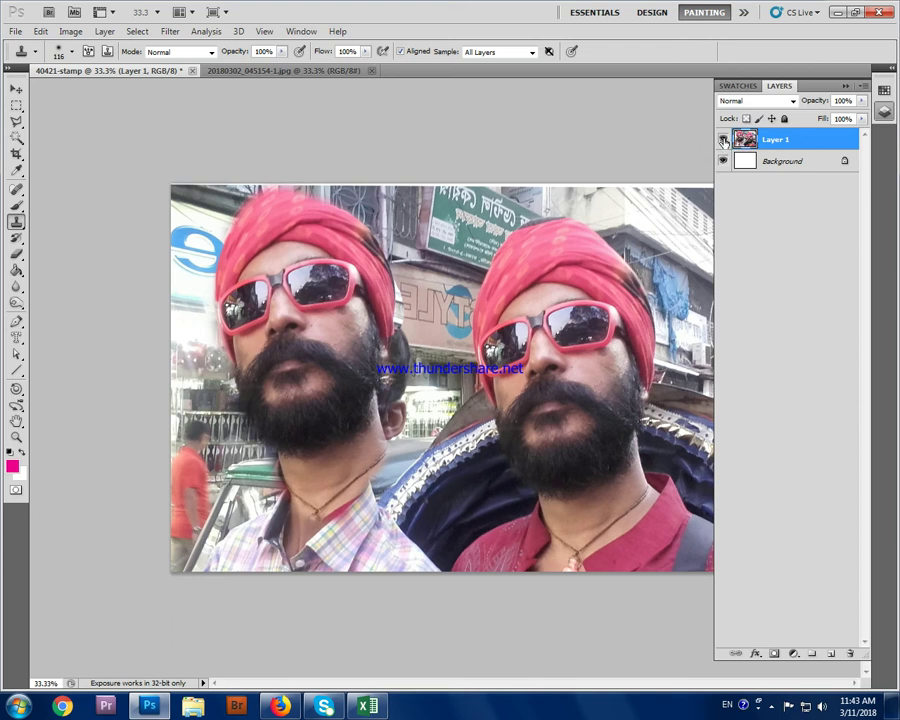
Hide Layer 1 and paste the original street photo as a new Layer 2.
left_click(723, 140)
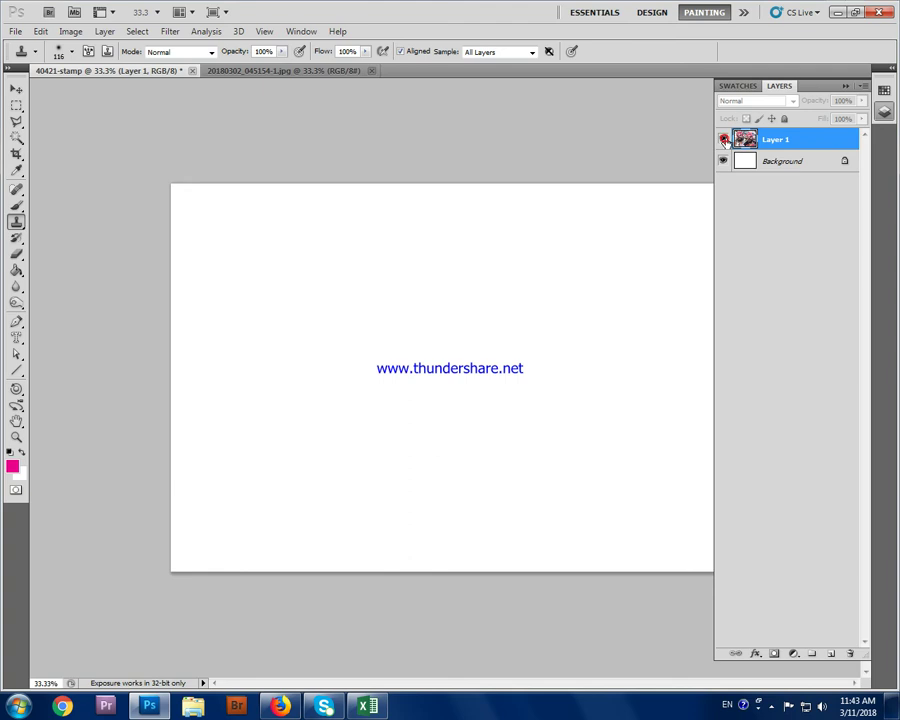
left_click(723, 140)
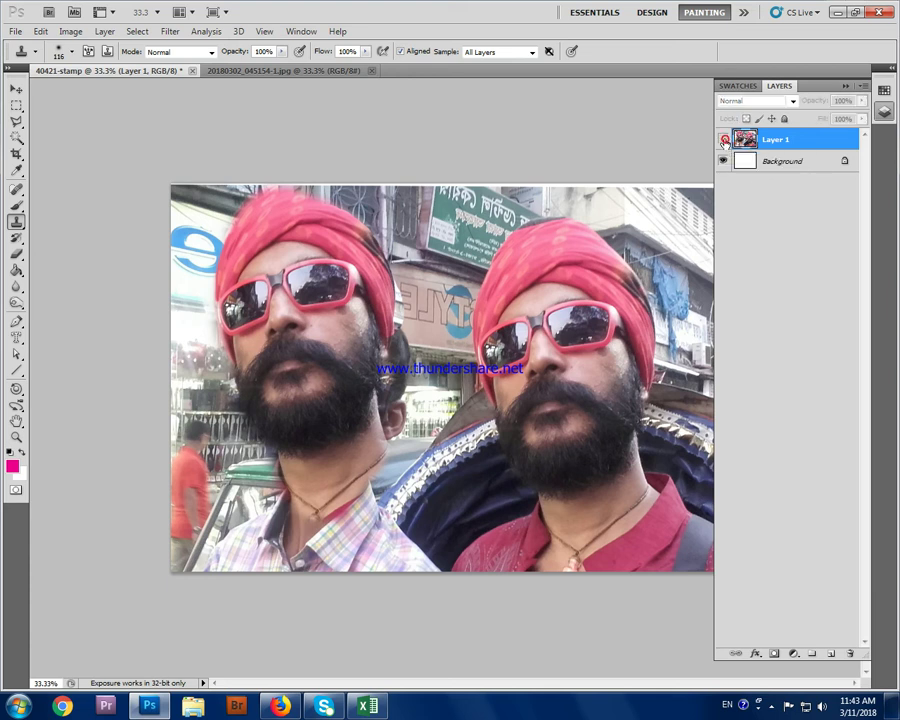
left_click(723, 140)
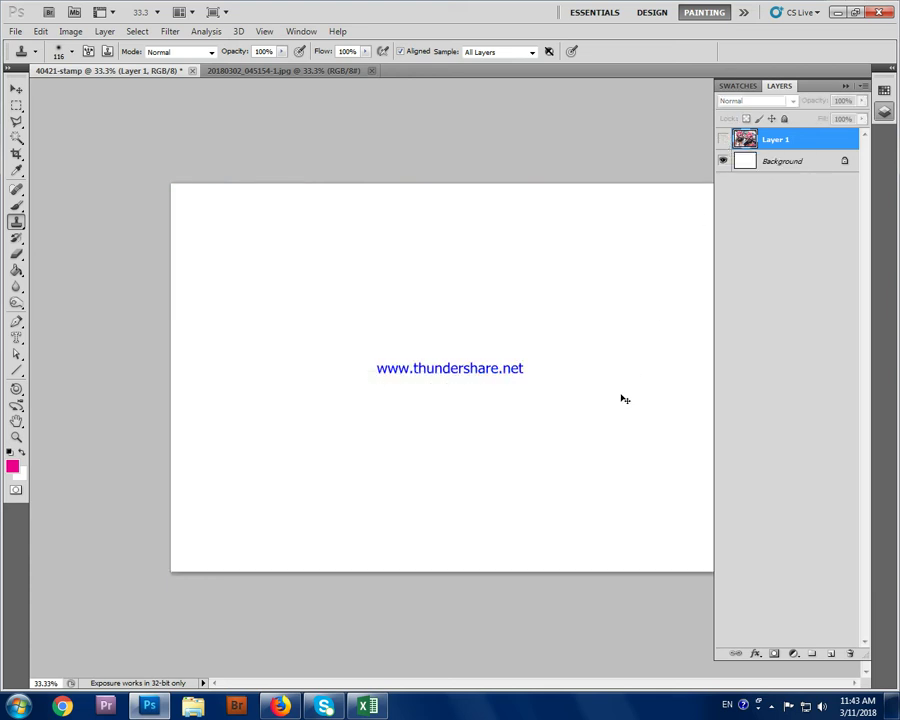
key("ctrl+v")
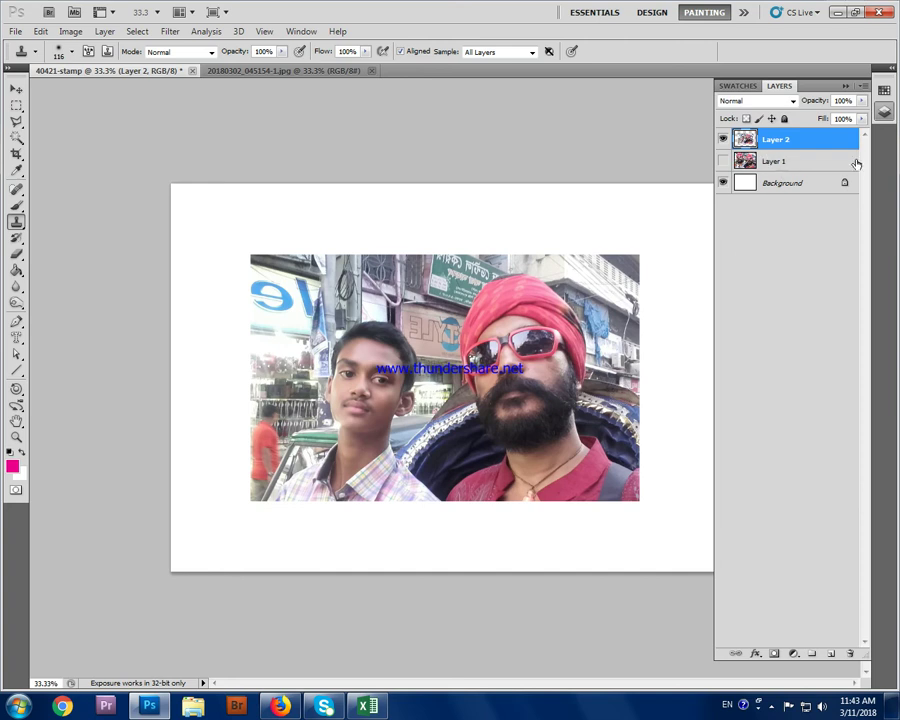
Delete Layer 1 and make Layer 2 the active layer.
left_click(813, 164)
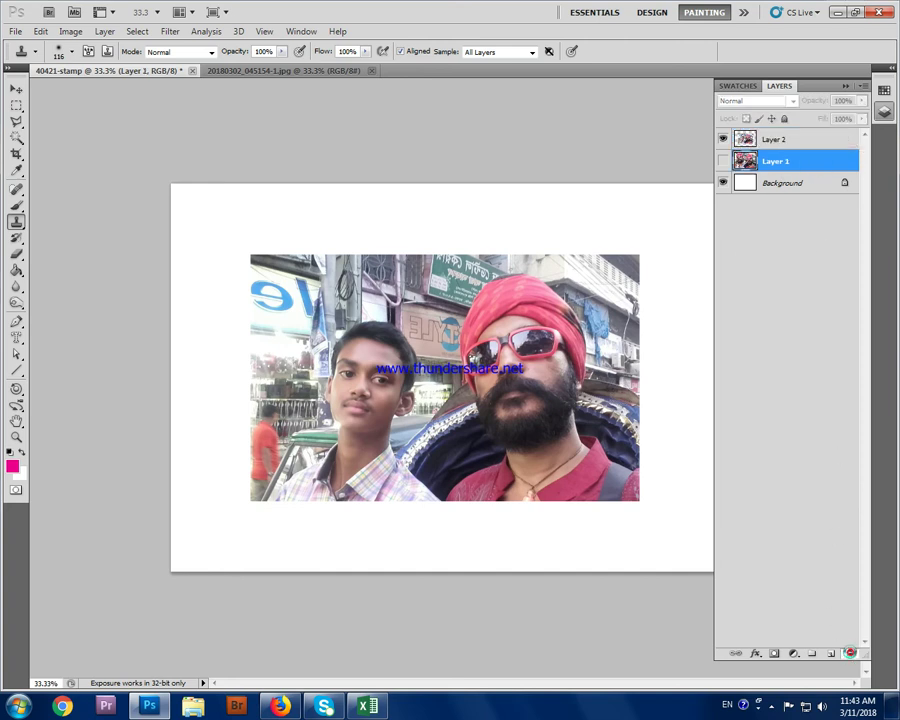
left_click(849, 653)
left_click(436, 260)
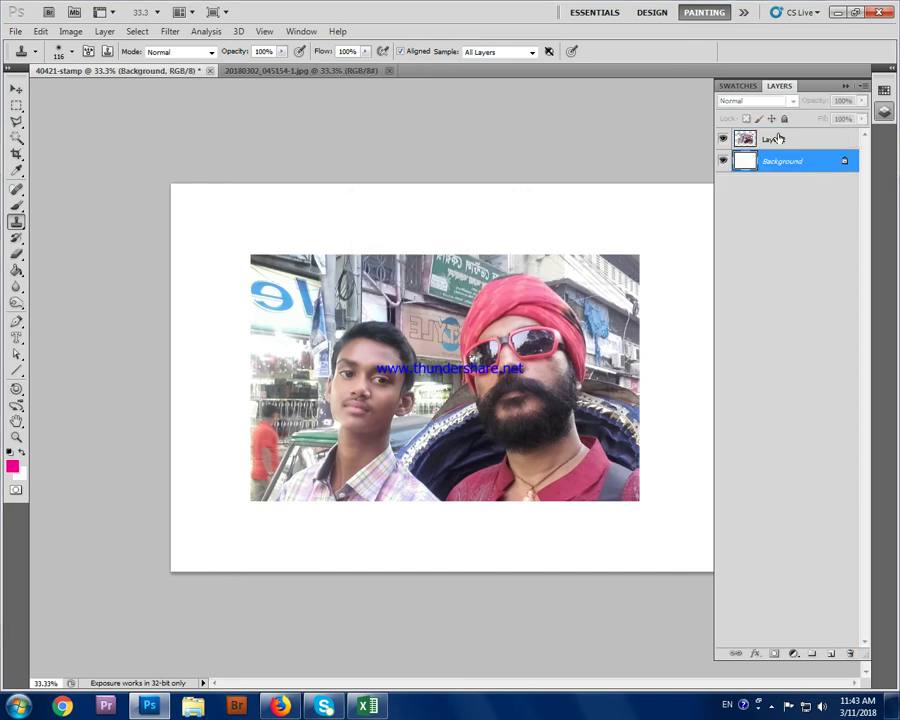
left_click(777, 140)
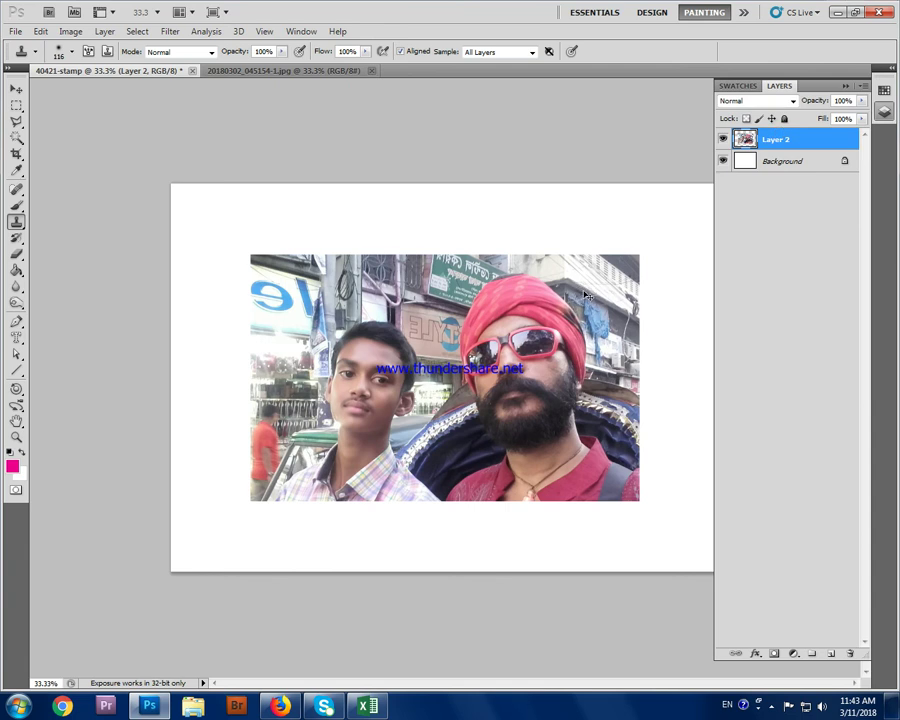
Enlarge Layer 2's photo to about 139% so it nearly fills the canvas.
key("ctrl+t")
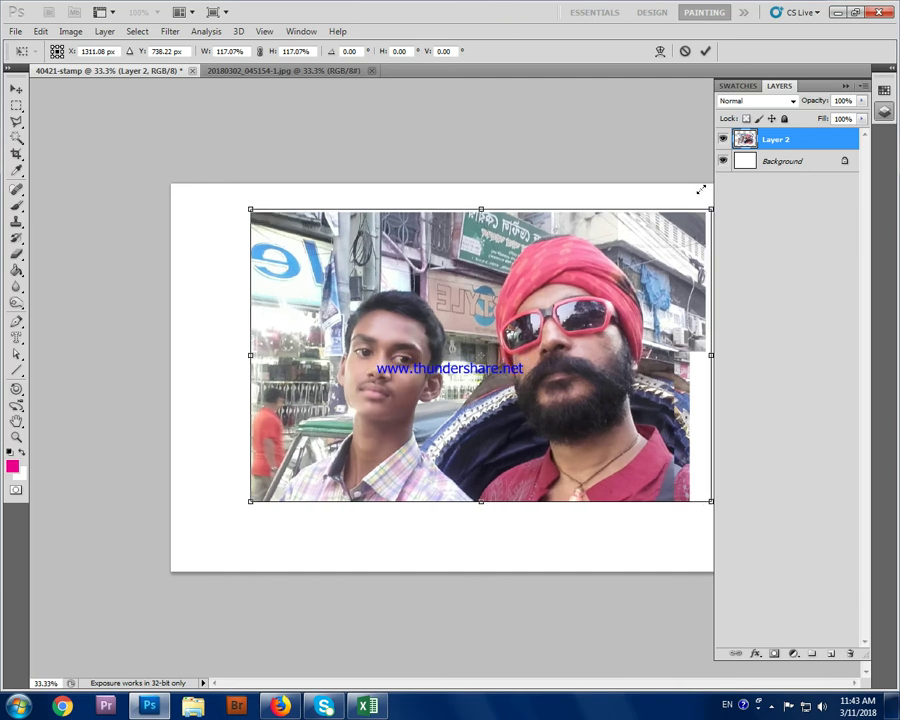
left_click_drag(641, 255, 716, 206)
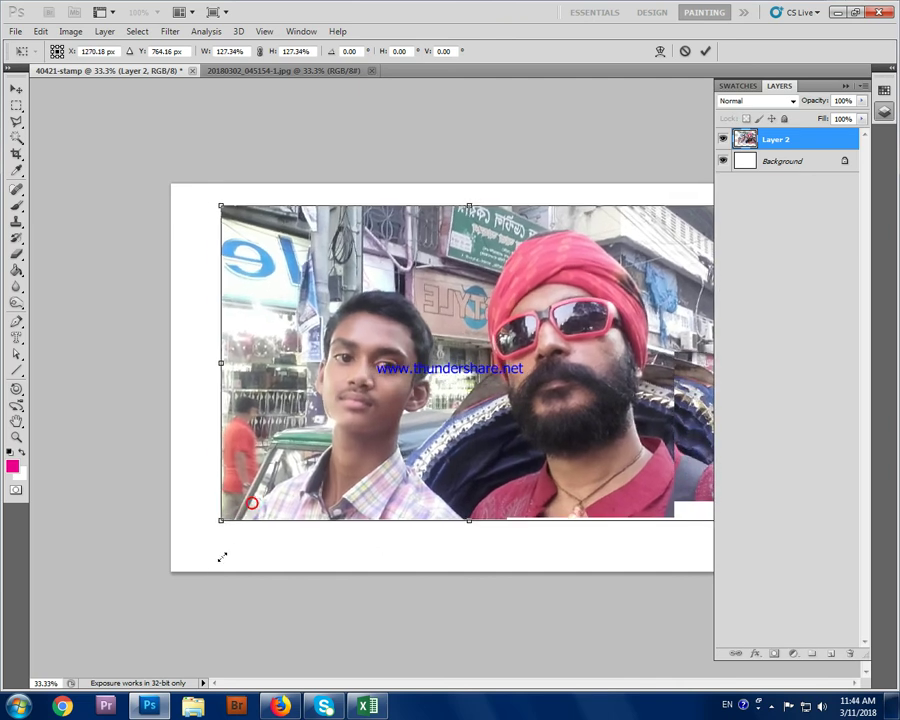
left_click_drag(251, 503, 186, 592)
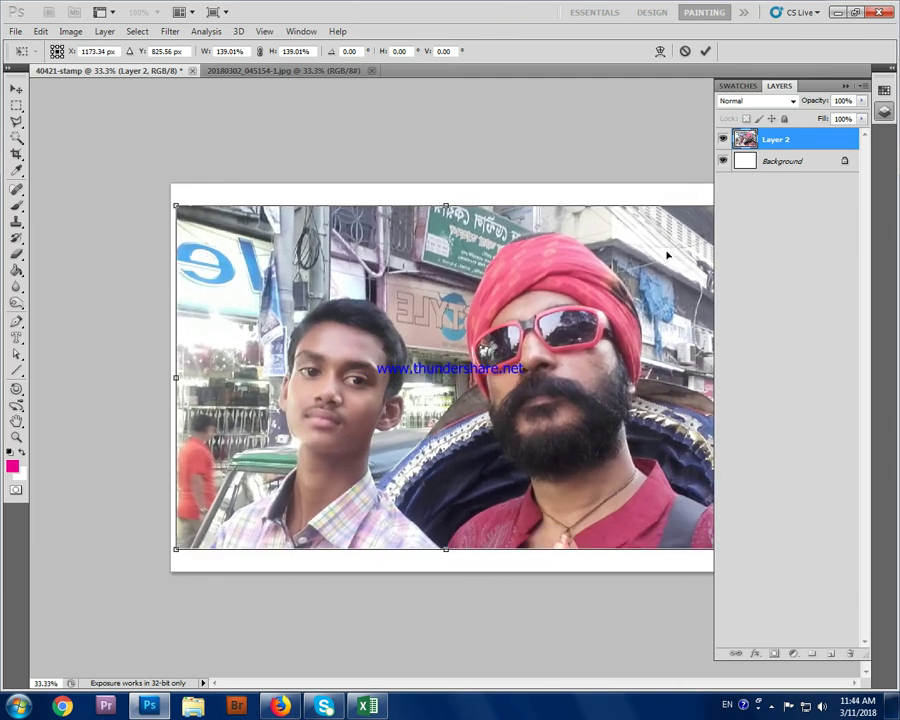
key("Return")
key("s")
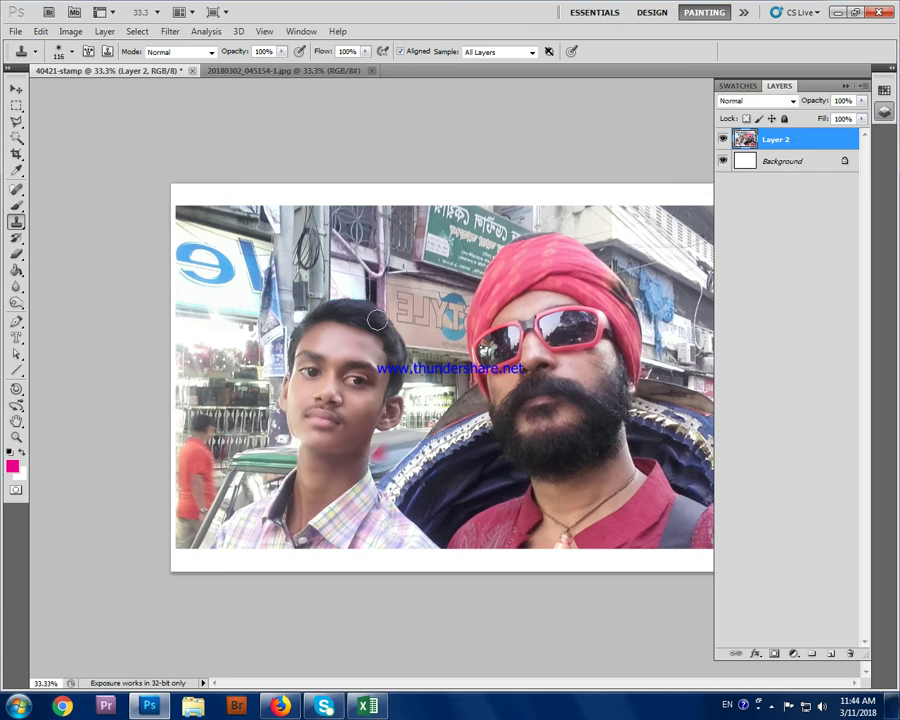
Add an empty Layer 3, sample the bearded man on Layer 2, and paint his beard onto Layer 3 over the boy's chin.
left_click(832, 656)
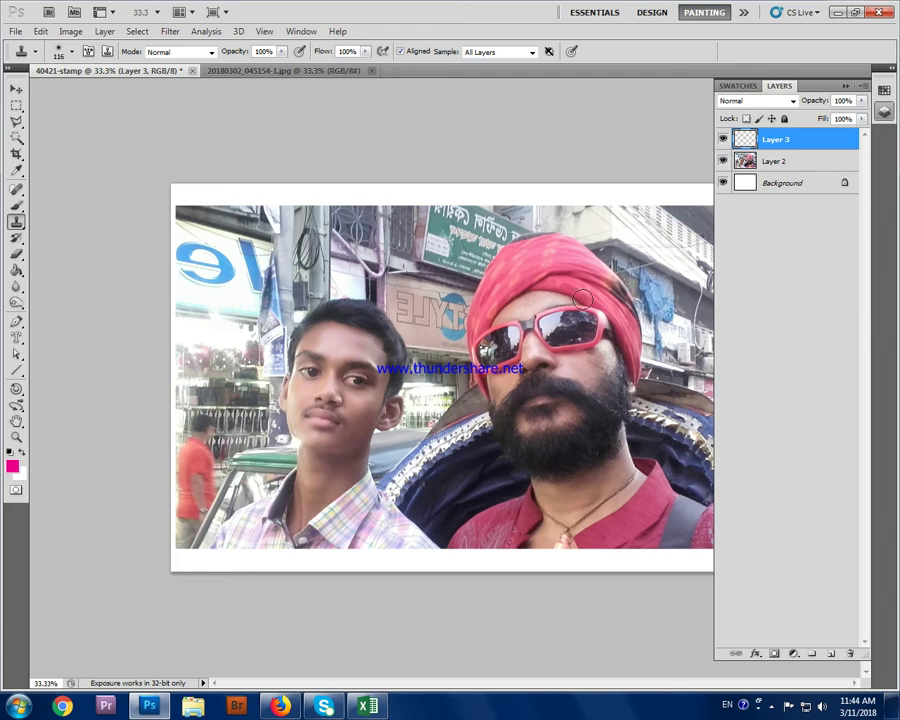
left_click(789, 169)
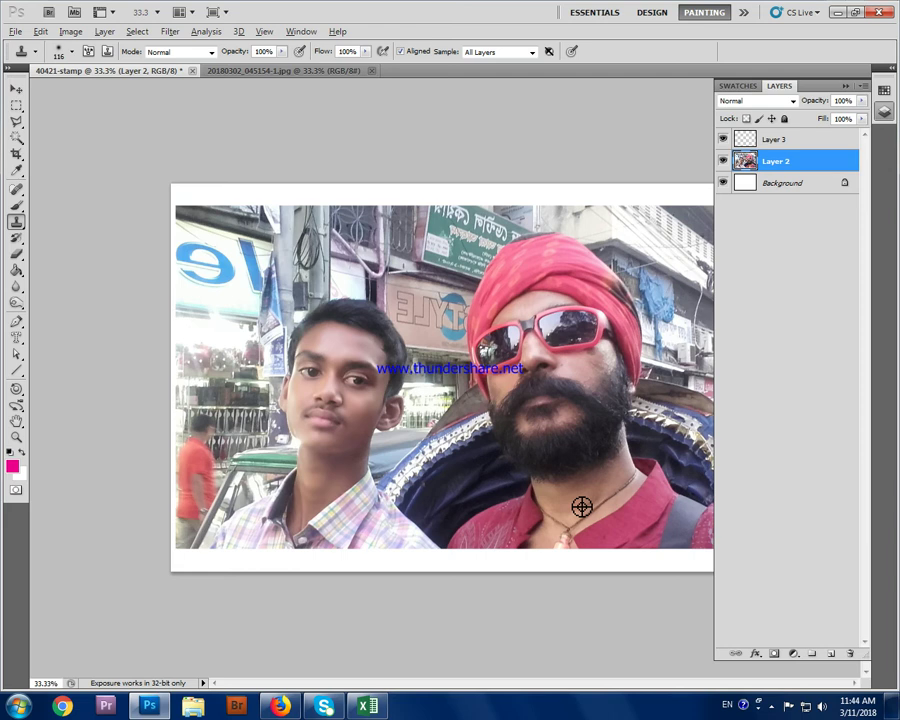
left_click(581, 507, "alt")
left_click(795, 139)
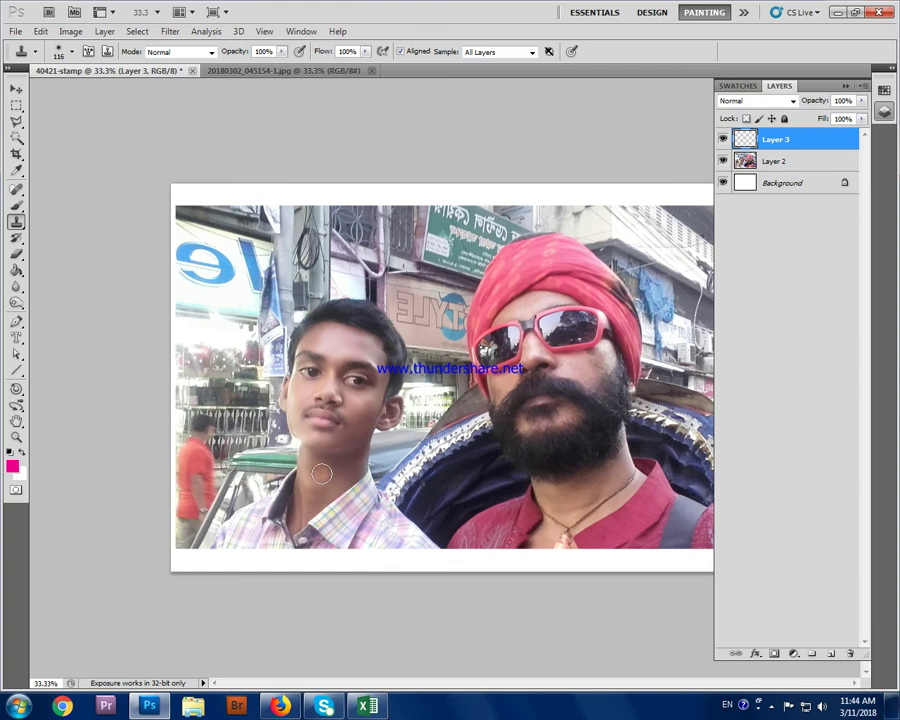
mouse_move(325, 432)
left_mouse_down()
mouse_move(311, 432)
mouse_move(273, 400)
mouse_move(283, 410)
mouse_move(301, 372)
mouse_move(325, 362)
mouse_move(342, 329)
mouse_move(338, 418)
mouse_move(317, 476)
mouse_move(350, 424)
mouse_move(249, 407)
mouse_move(255, 330)
mouse_move(280, 300)
mouse_move(325, 295)
mouse_move(341, 377)
mouse_move(270, 255)
mouse_move(245, 240)
mouse_move(265, 224)
mouse_move(372, 290)
mouse_move(365, 240)
mouse_move(330, 215)
mouse_move(262, 224)
mouse_move(232, 250)
mouse_move(216, 290)
mouse_move(238, 318)
mouse_move(250, 390)
mouse_move(273, 420)
left_mouse_up()
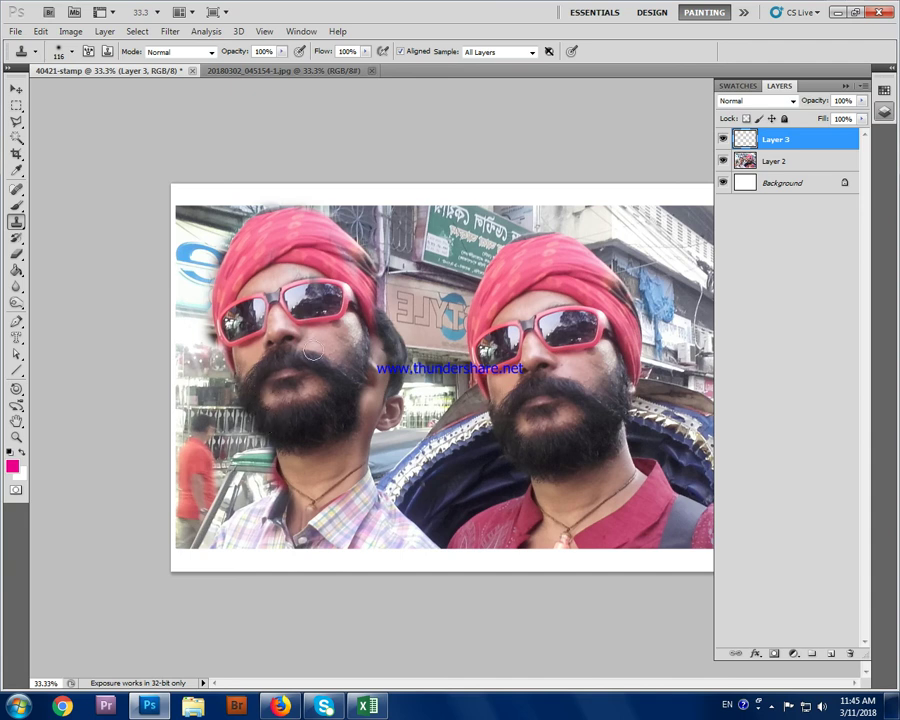
Clone the turbaned face over the boy's cheek, hair and sunglasses, then hide Layer 2 to check it.
left_click_drag(370, 316, 372, 338)
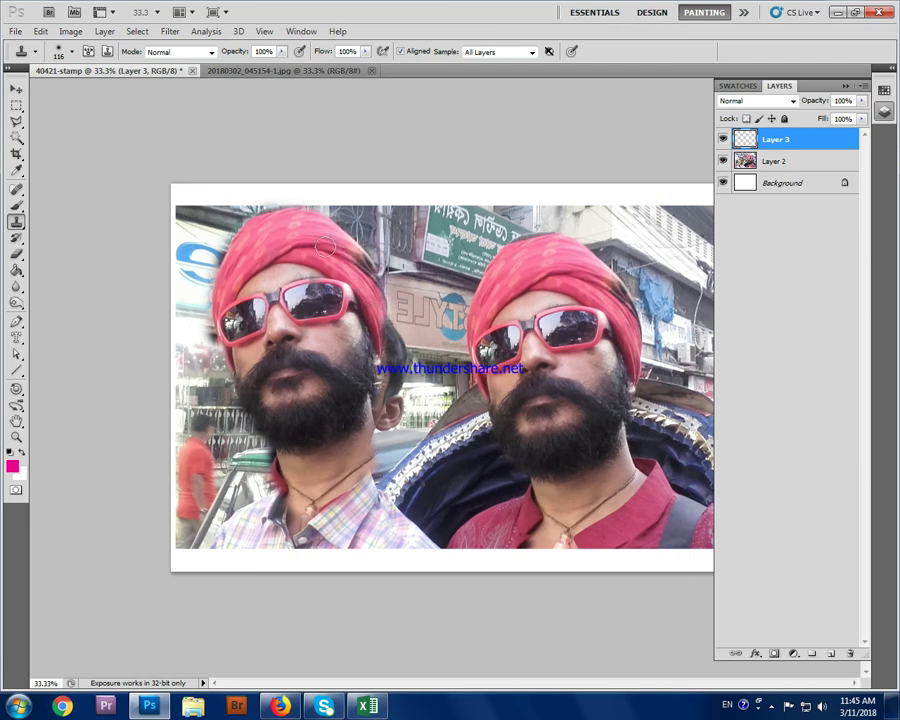
left_click(316, 300)
left_click(723, 162)
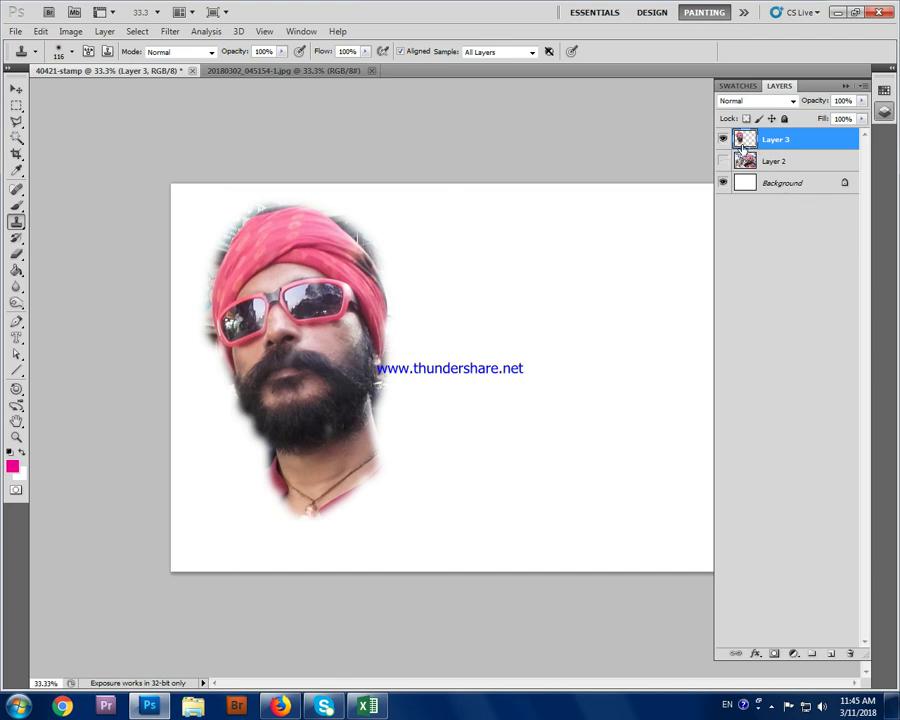
Show Layer 2 and Free Transform the cloned face to about 73%, fitted over the boy's head.
left_click(723, 162)
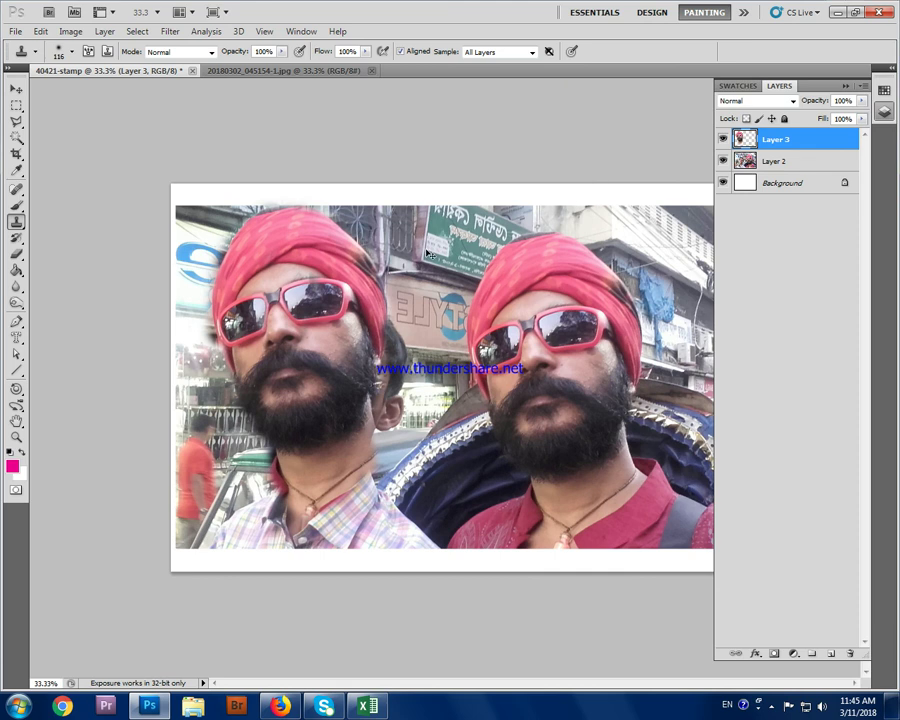
left_click(40, 31)
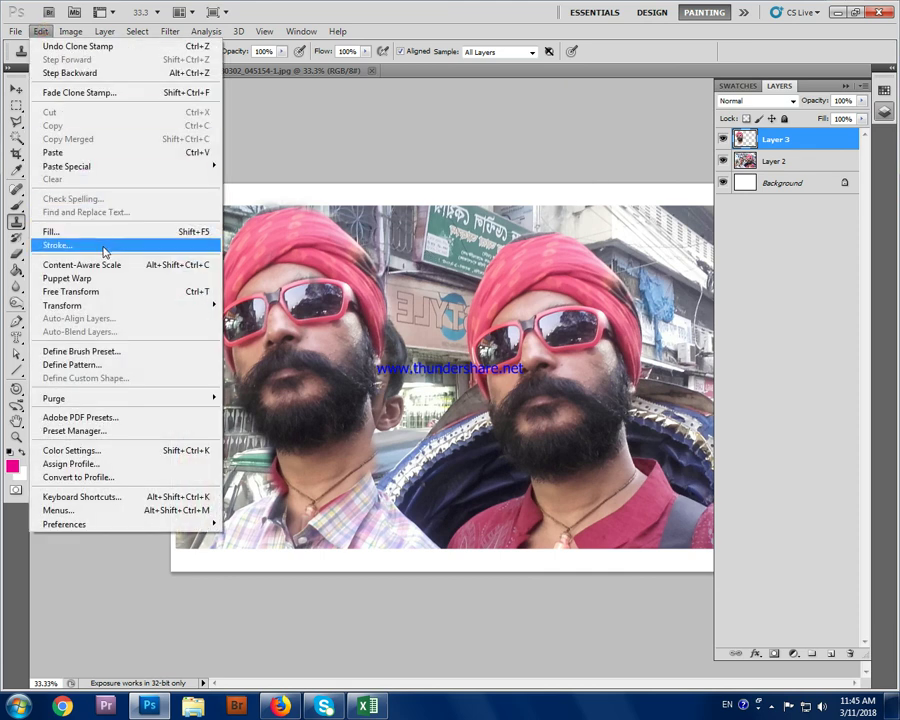
left_click(100, 293)
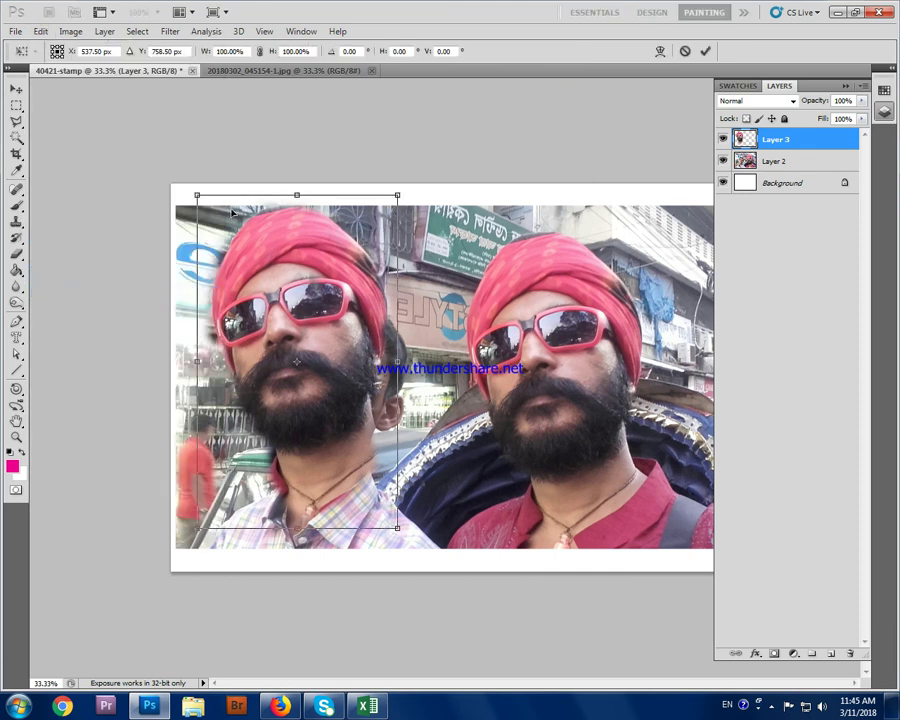
left_click_drag(198, 195, 247, 283)
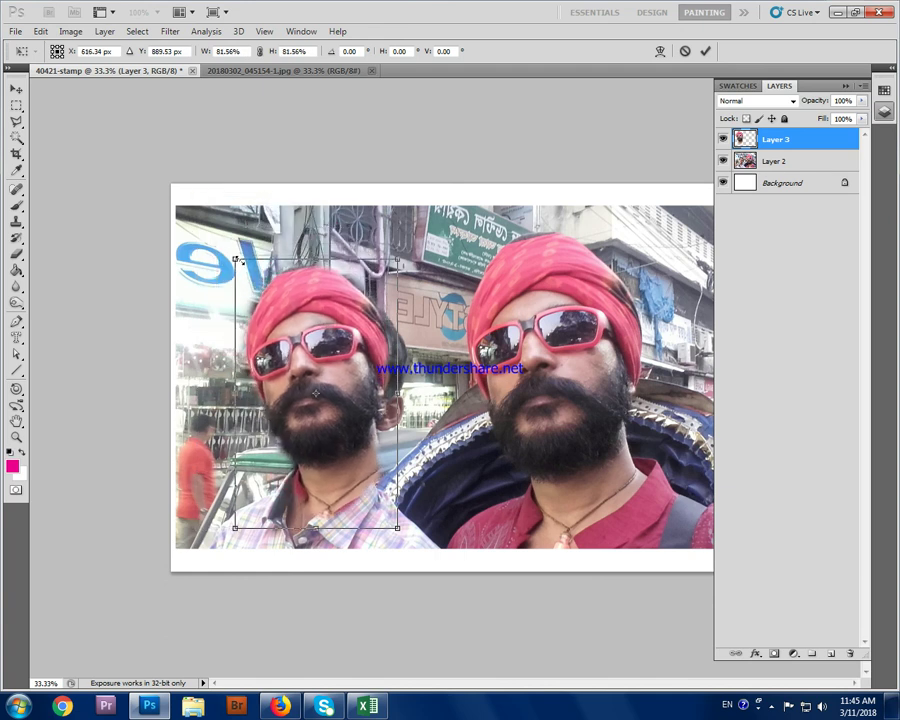
left_click_drag(340, 353, 343, 383)
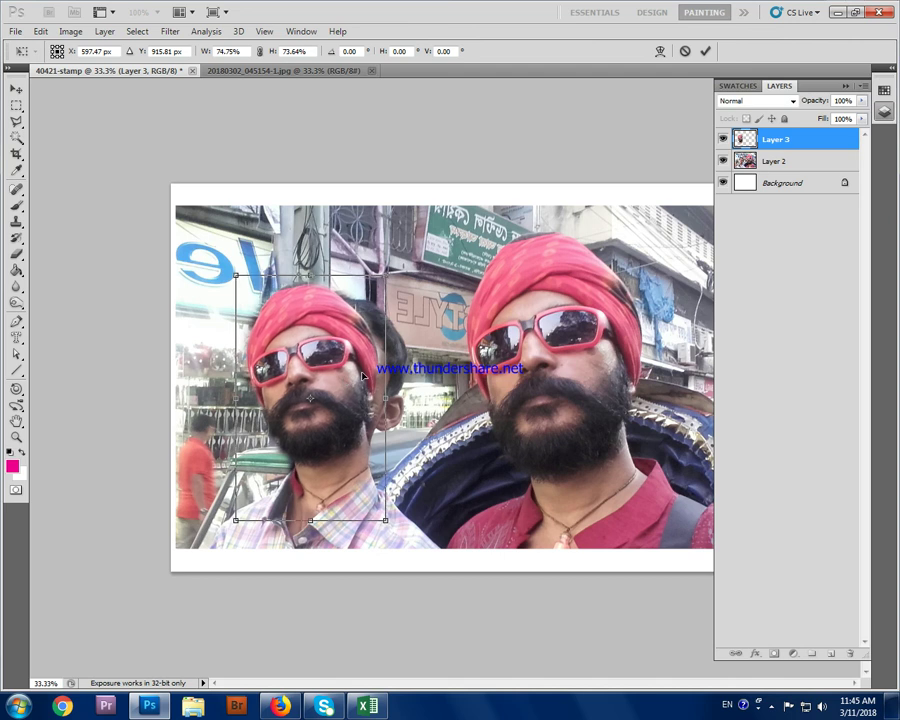
left_click_drag(383, 272, 380, 278)
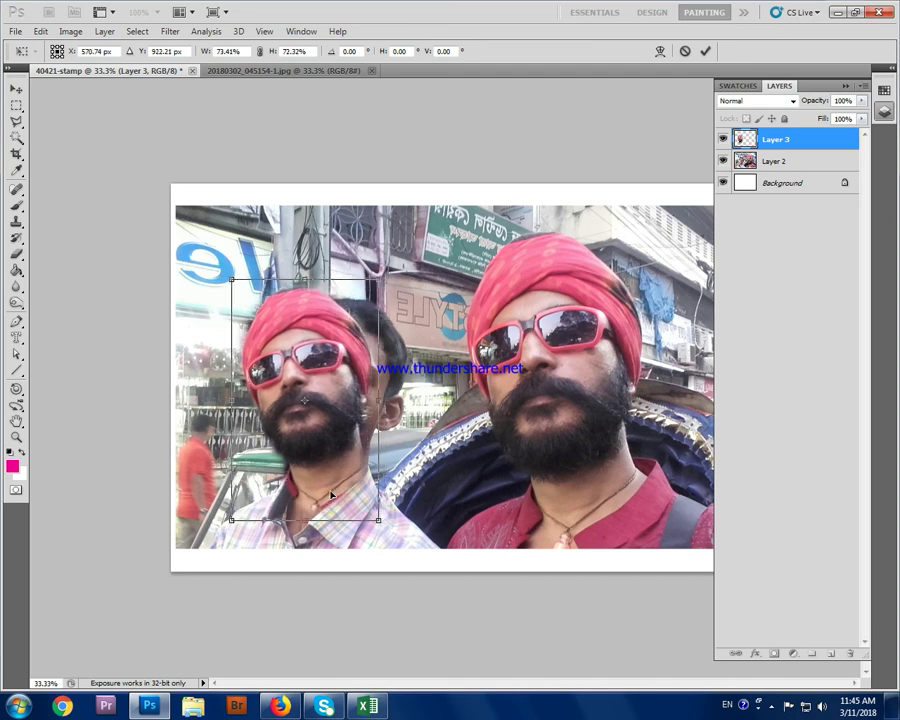
key("Return")
key("s")
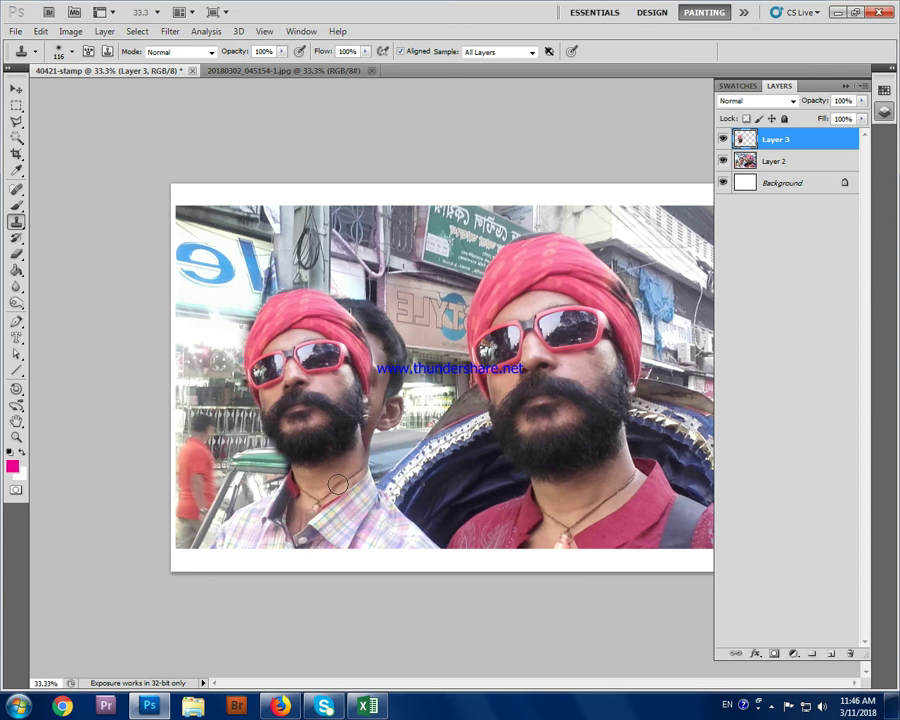
On Layer 2, clone street background over the boy's ear and leftover hair beside the turban.
left_click(803, 164)
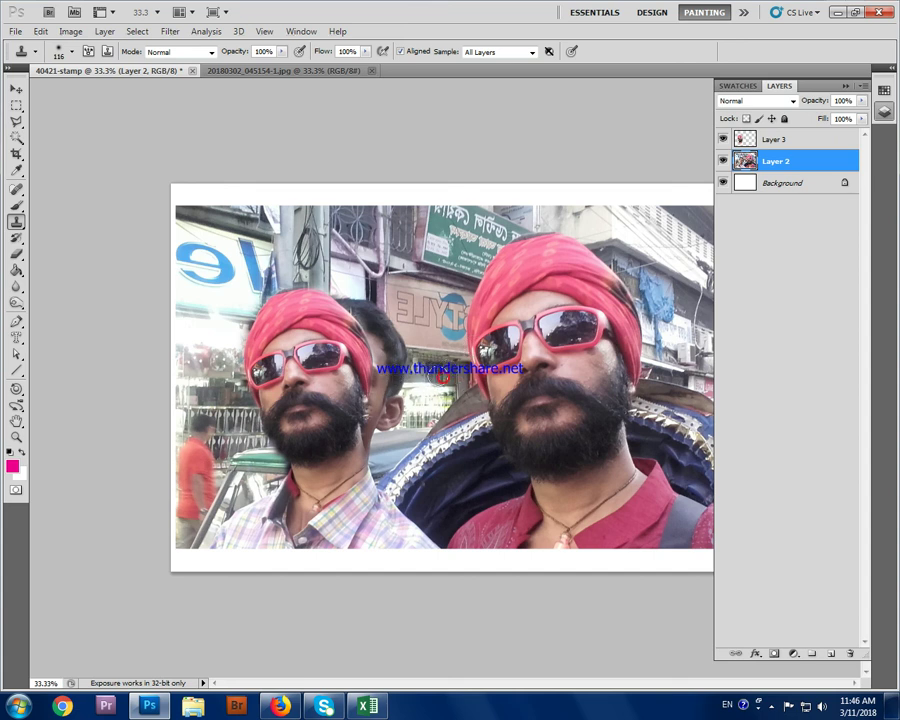
left_click_drag(412, 379, 388, 396)
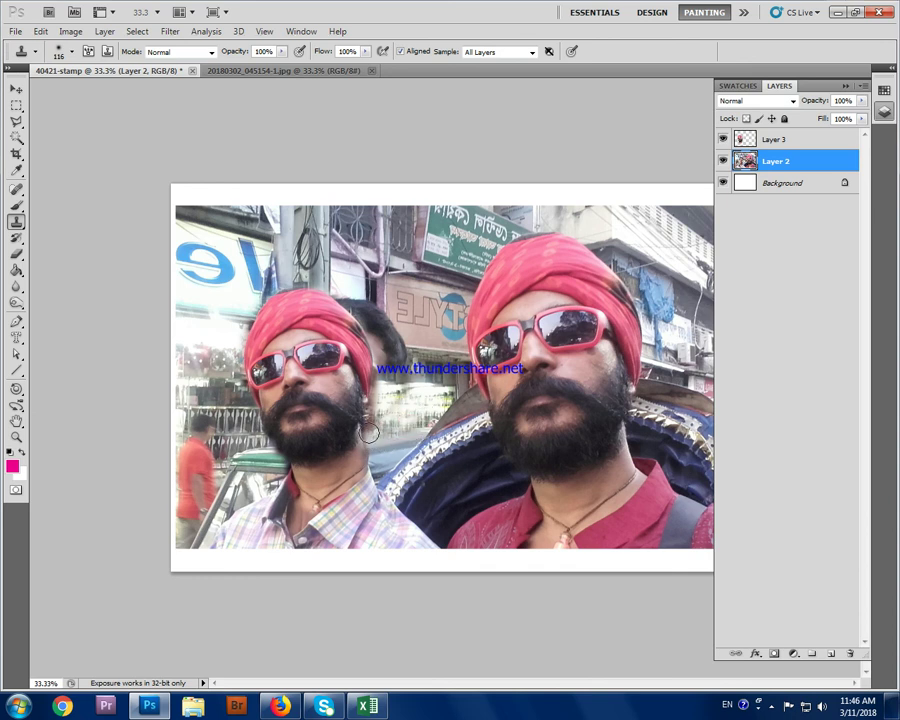
left_click(278, 318)
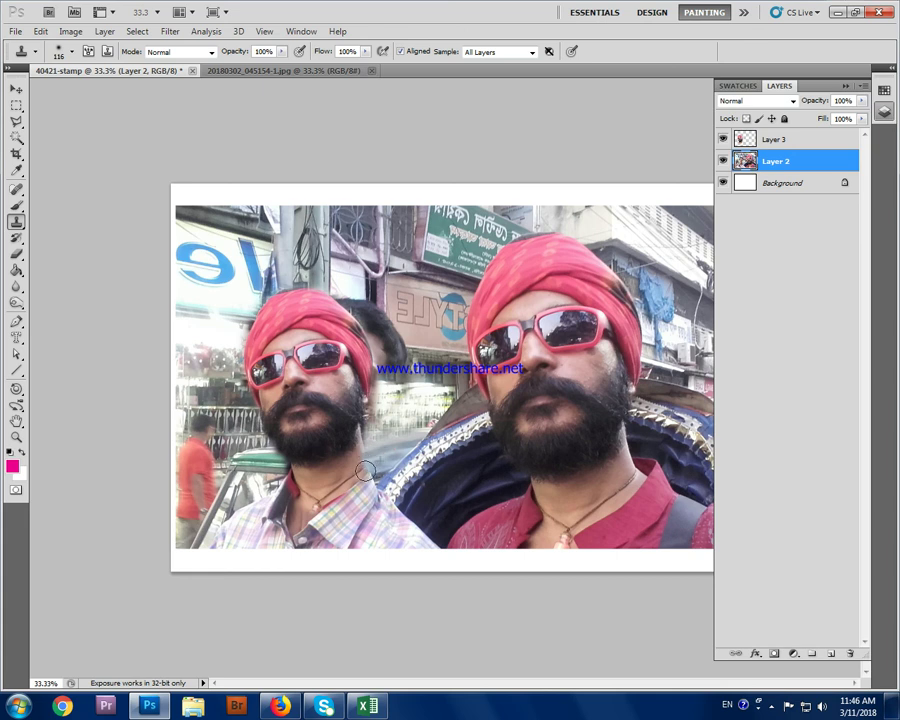
left_click(258, 324)
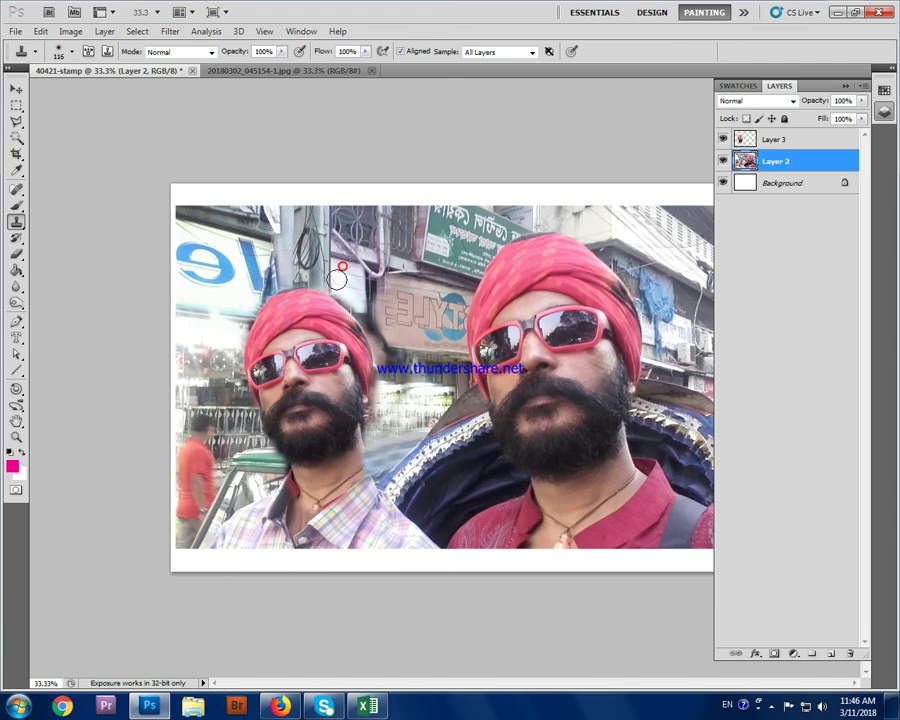
left_click_drag(340, 282, 366, 330)
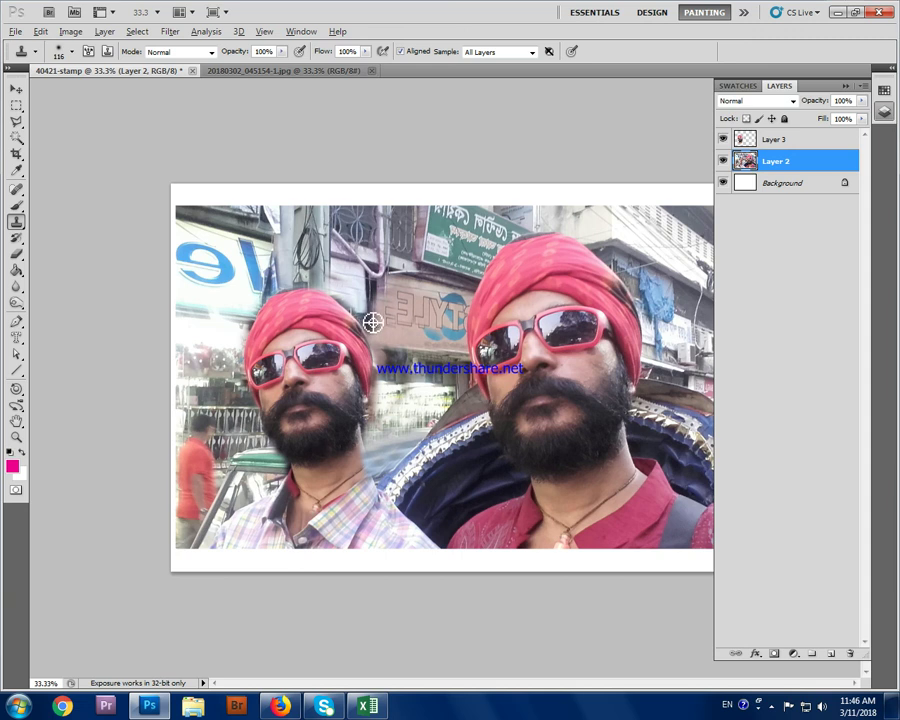
left_click(393, 366)
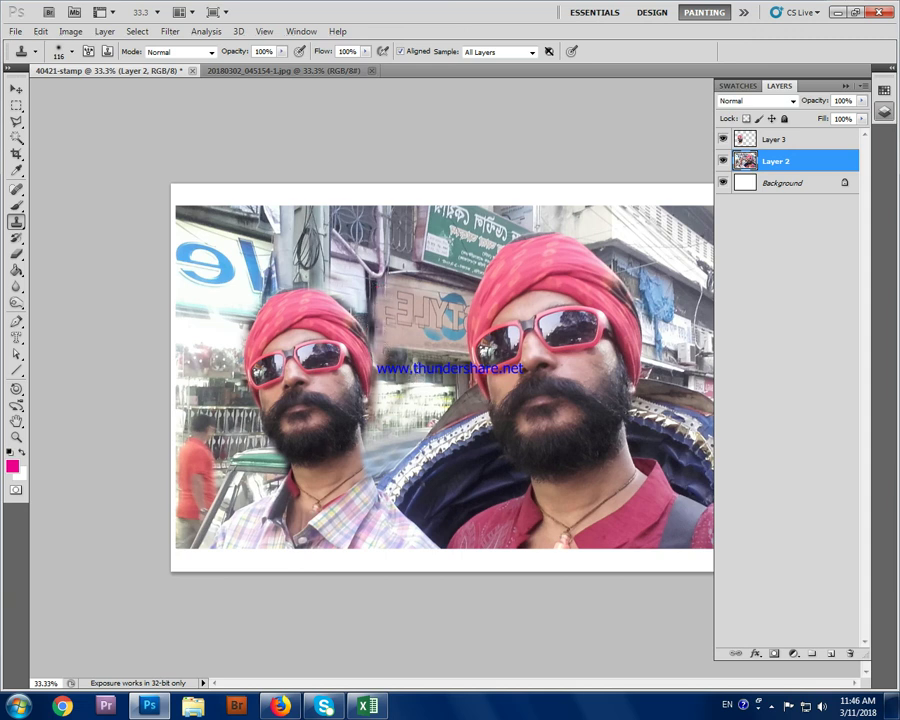